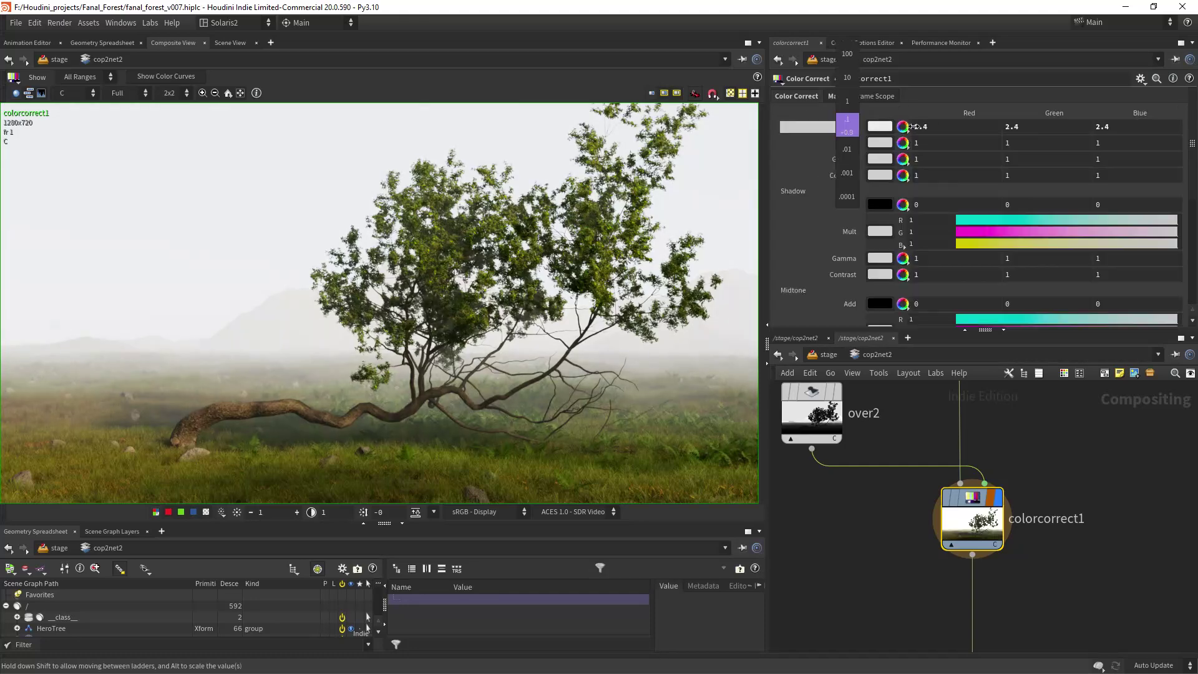
Examine the colorcorrect2 node in the compositing network, try a different master contrast, and undo that change.
middle_click_drag(882, 417, 925, 605)
left_click(846, 499)
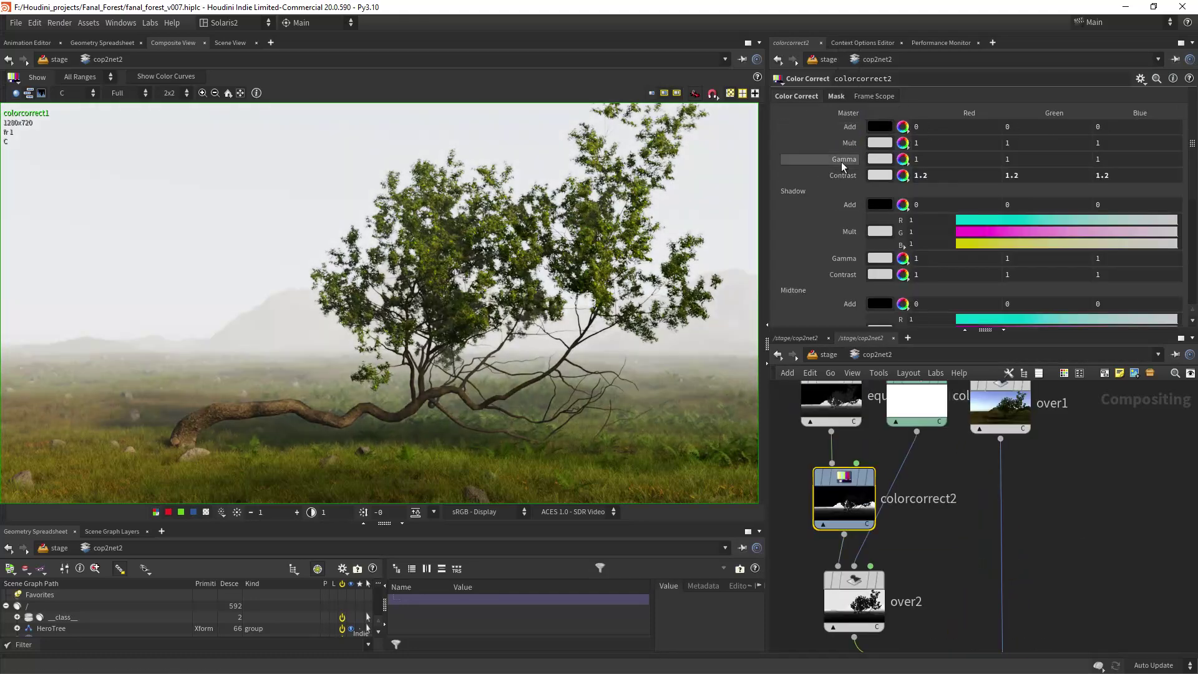
mouse_move(842, 174)
middle_mouse_down()
mouse_move(877, 177)
mouse_move(851, 183)
middle_mouse_up()
key("ctrl+z")
middle_click_drag(935, 569, 873, 238)
left_click(952, 557)
middle_click_drag(1038, 417, 1027, 647)
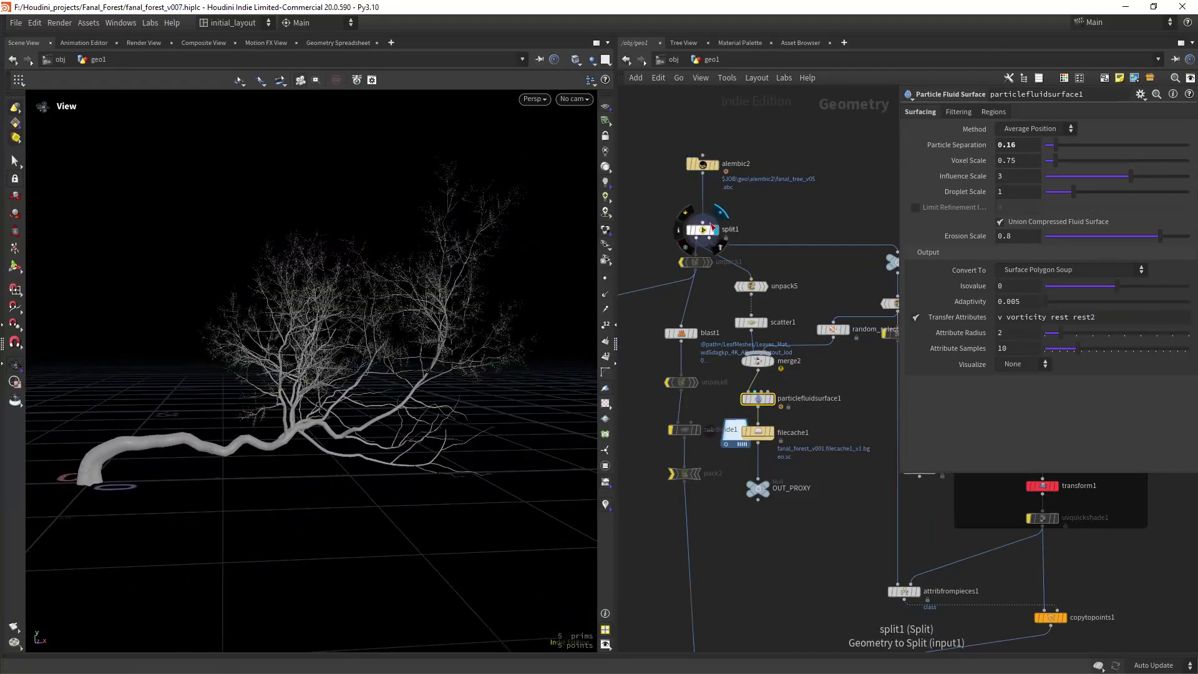
Inspect the tree's split1, scatter1, unpack2 and random_selection2 nodes in geo1, checking the leaf points and their settings.
left_click(711, 229)
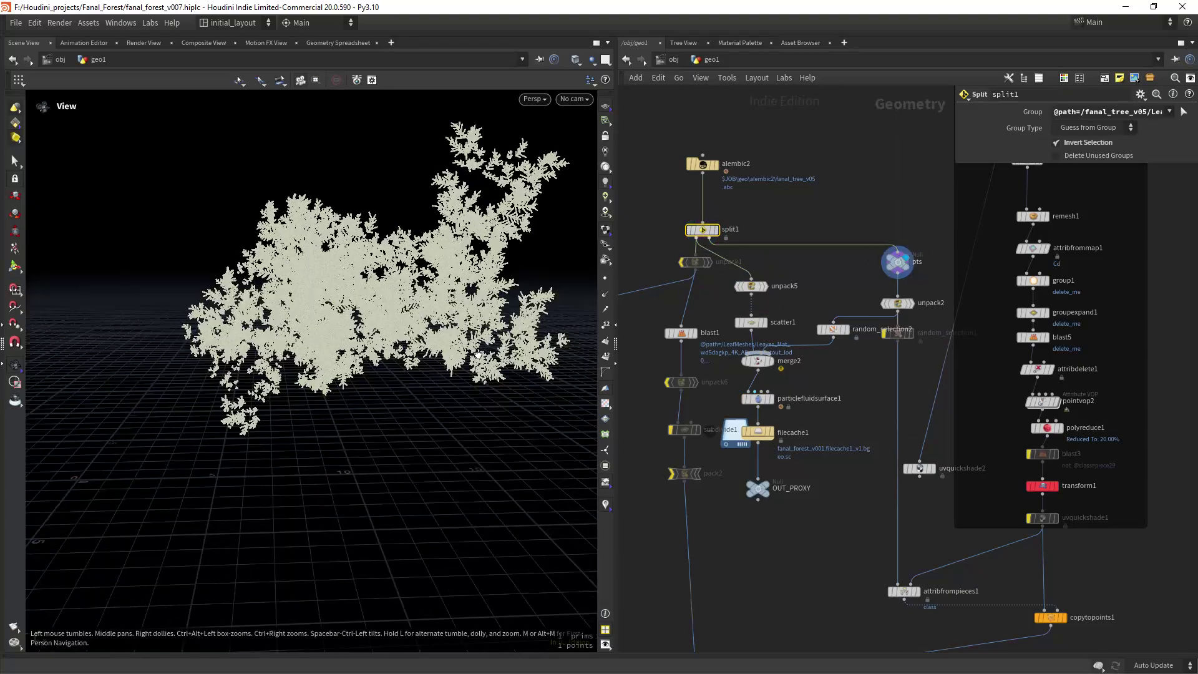
left_click(763, 322)
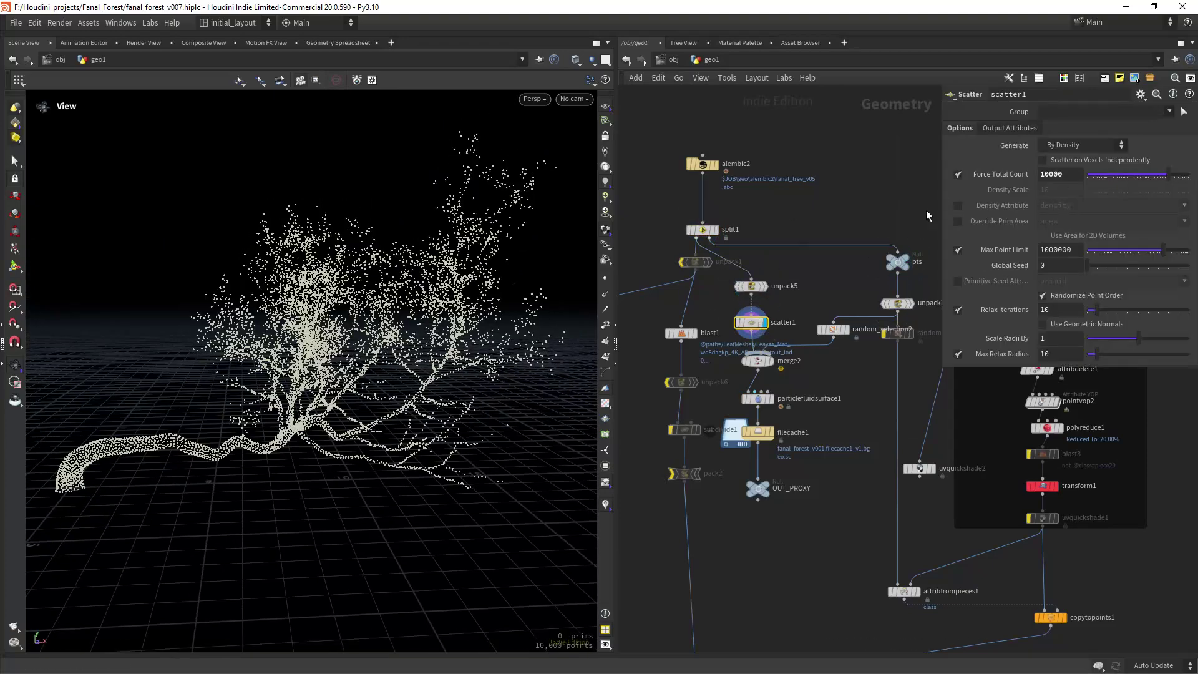
left_click(911, 303)
left_click(846, 329)
left_click(834, 329)
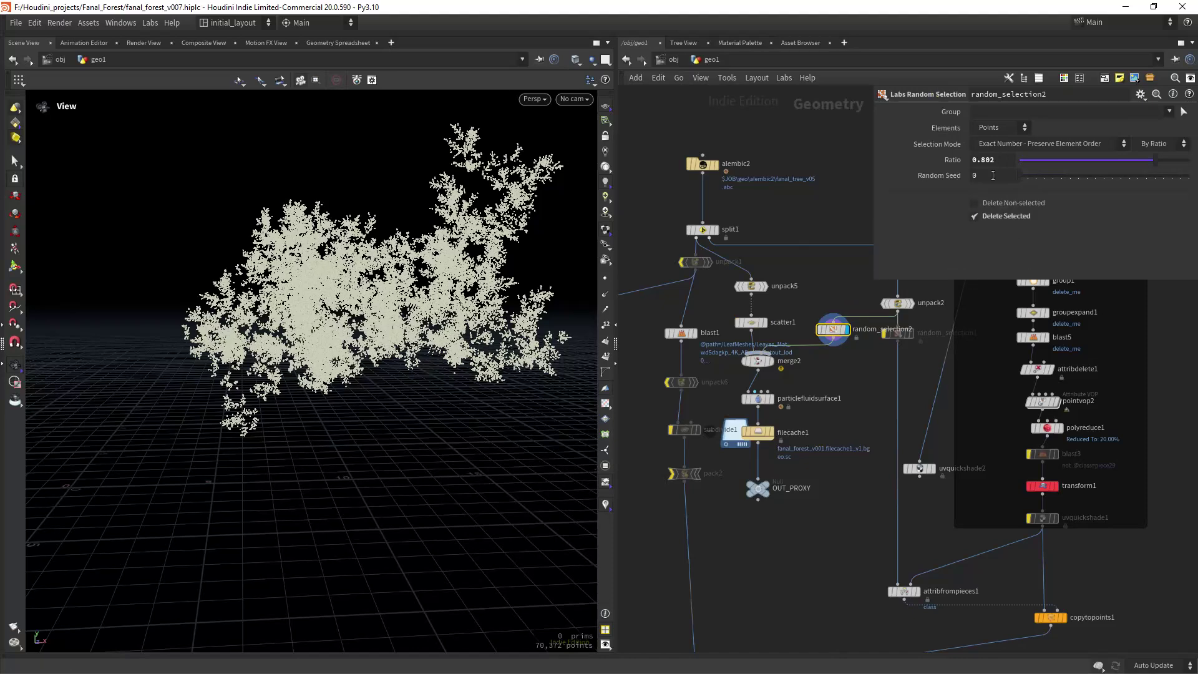
Follow the tree proxy chain through merge2, particlefluidsurface1 and filecache1 to OUT_PROXY, checking the surfacing parameters.
left_click(771, 361)
left_click(771, 399)
left_click(758, 398)
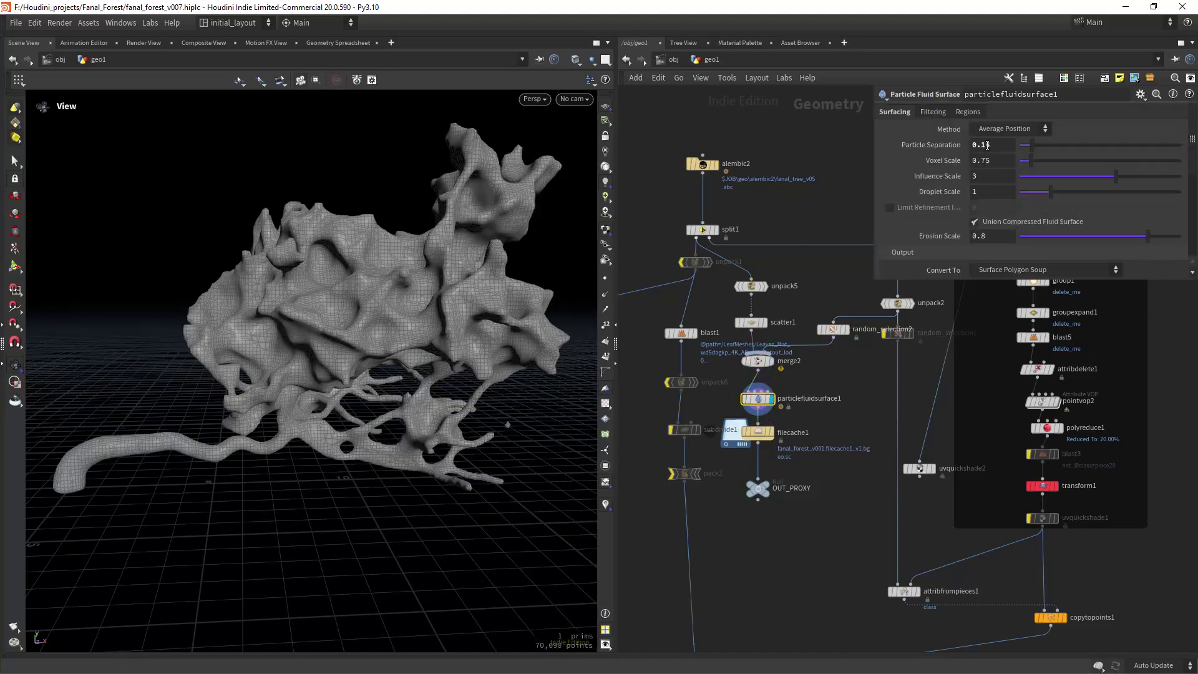
left_click(770, 433)
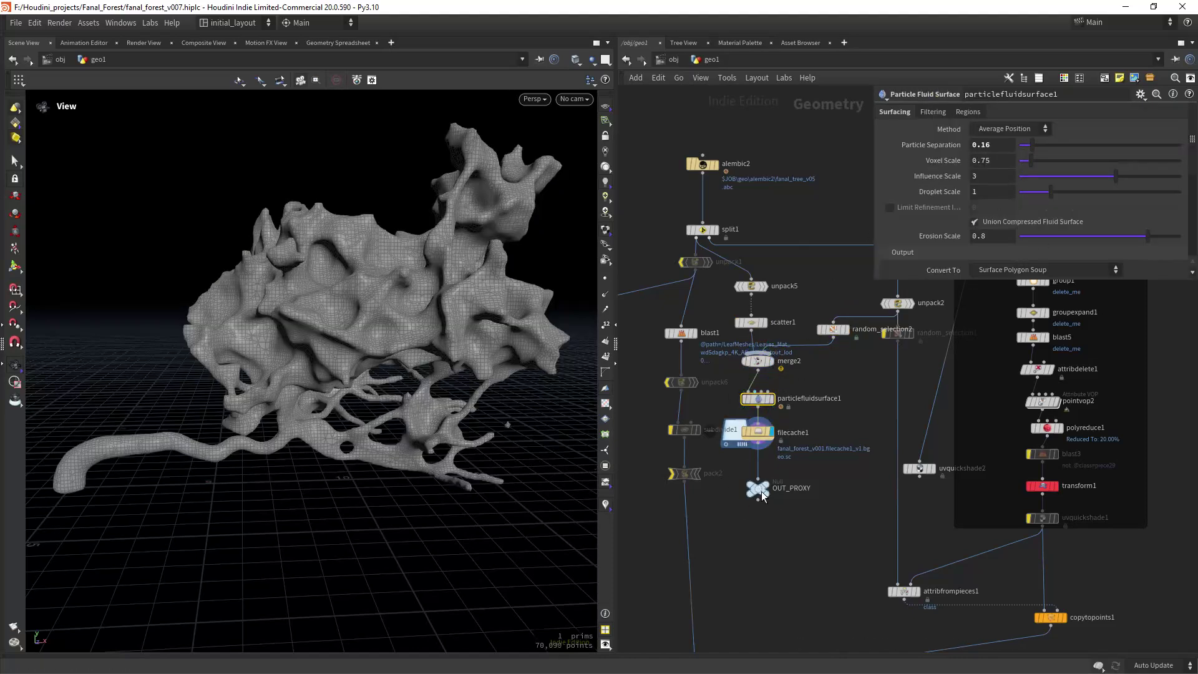
left_click(766, 484)
View the exploded fracture pieces in the rocks network and display the align_and_distribute1 output for comparison.
scroll(337, 399, "down", 5)
mouse_move(337, 401)
left_mouse_down()
mouse_move(429, 412)
mouse_move(294, 401)
mouse_move(366, 402)
mouse_move(331, 409)
left_mouse_up()
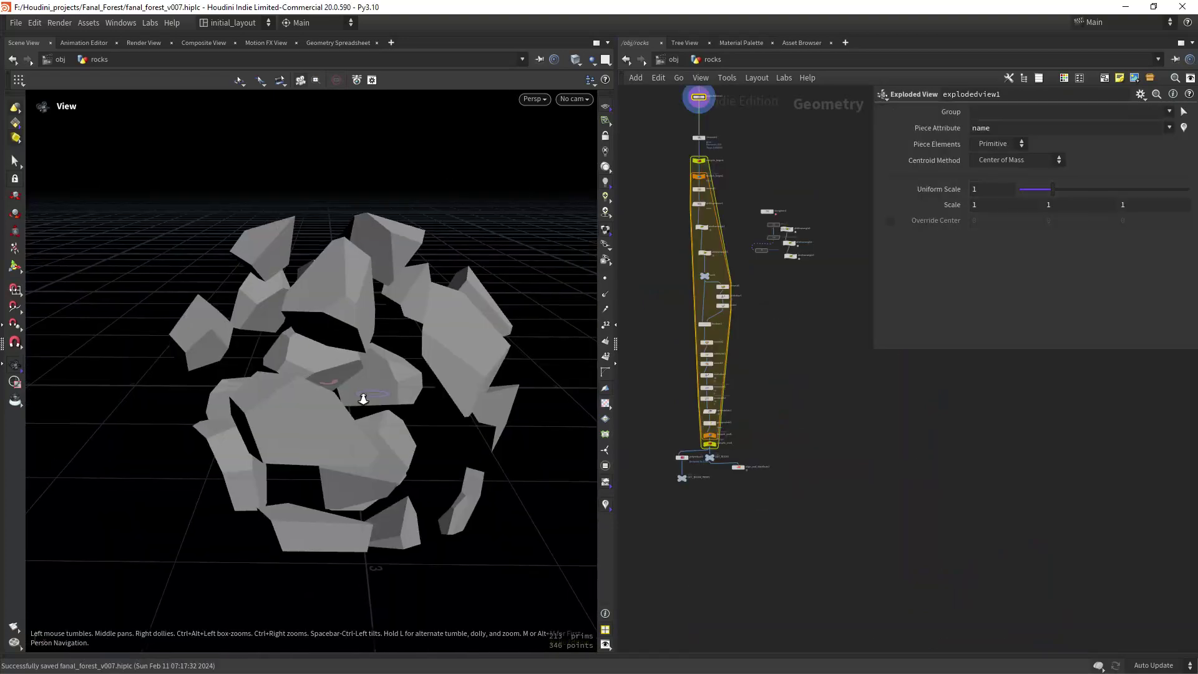
left_click_drag(356, 395, 307, 413)
left_click(742, 468)
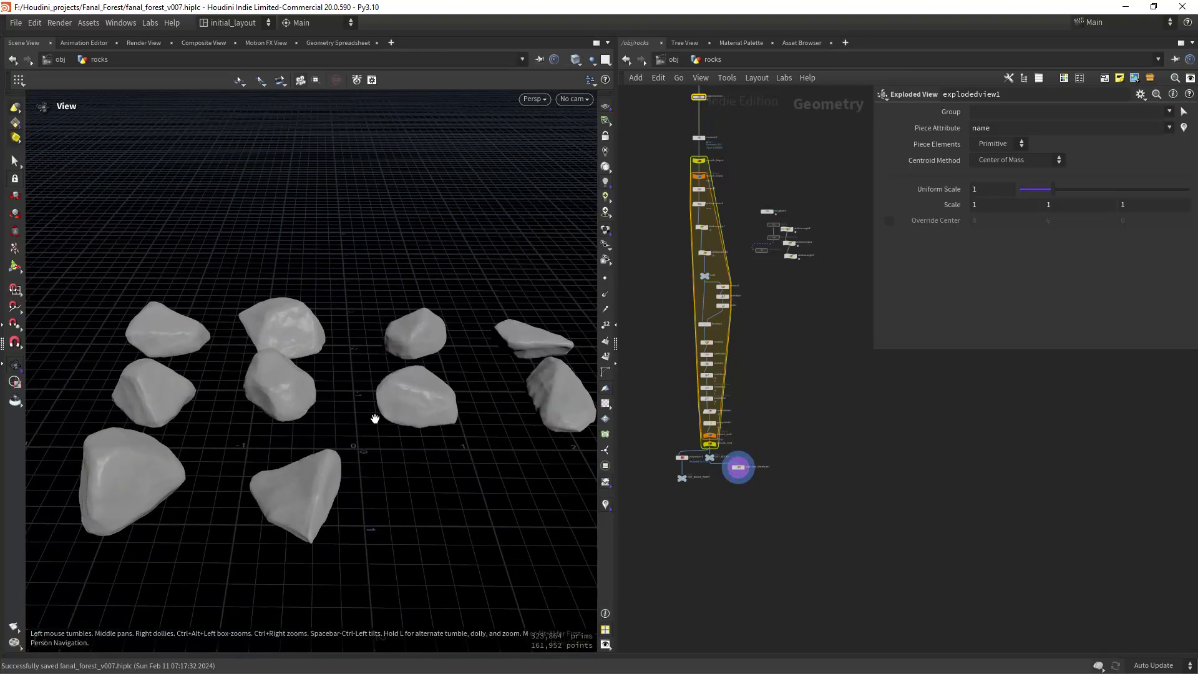
Inspect measure1 and the looped normal1 node in the rocks network, turning on the normals display for a single piece.
scroll(718, 200, "up", 5)
left_click(725, 267)
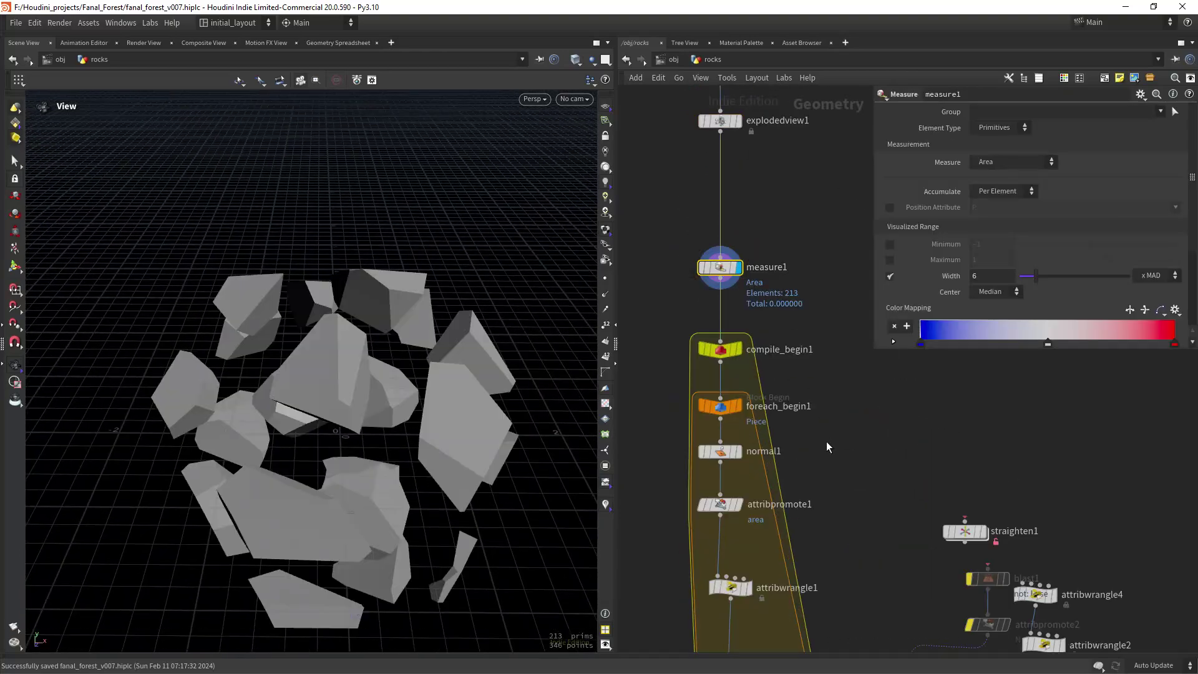
middle_click_drag(826, 442, 834, 293)
middle_click_drag(814, 362, 791, 288)
left_click(724, 229)
middle_click_drag(374, 515, 318, 361)
left_click_drag(319, 361, 275, 349)
left_click(605, 342)
left_click_drag(368, 360, 331, 359)
left_click(704, 231)
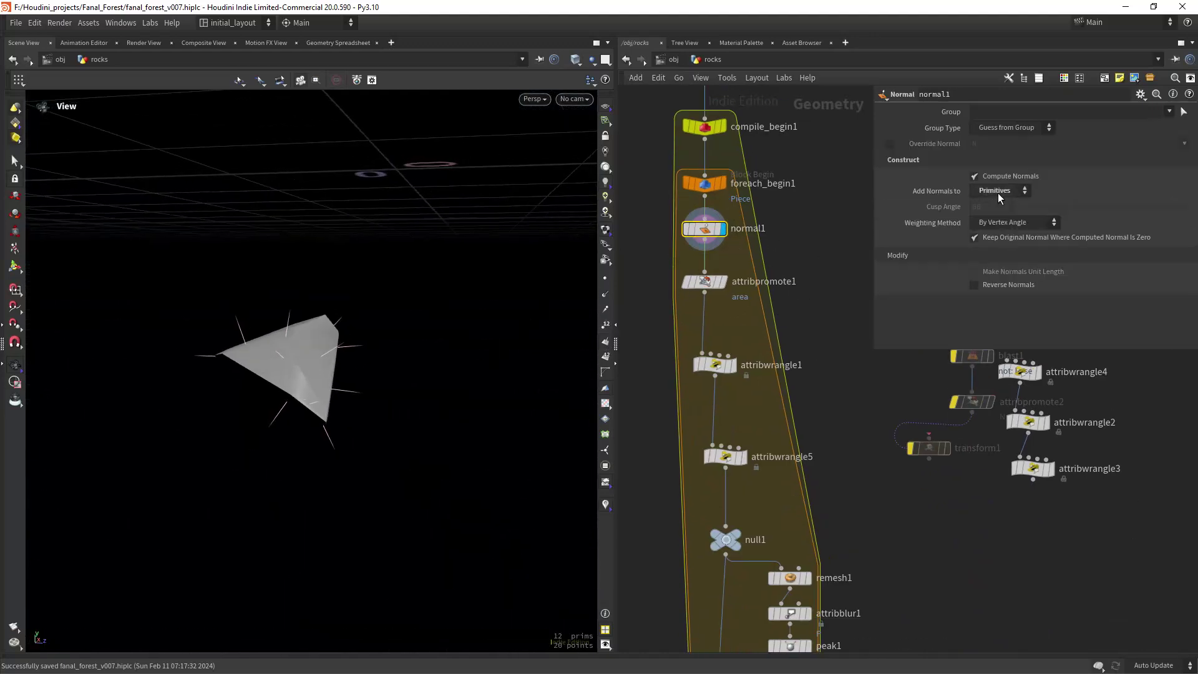
Examine attribpromote1's maximum-area promotion and attribwrangle1's base-group code, and view the coloured base face of the rock piece.
left_click(722, 282)
left_click(704, 282)
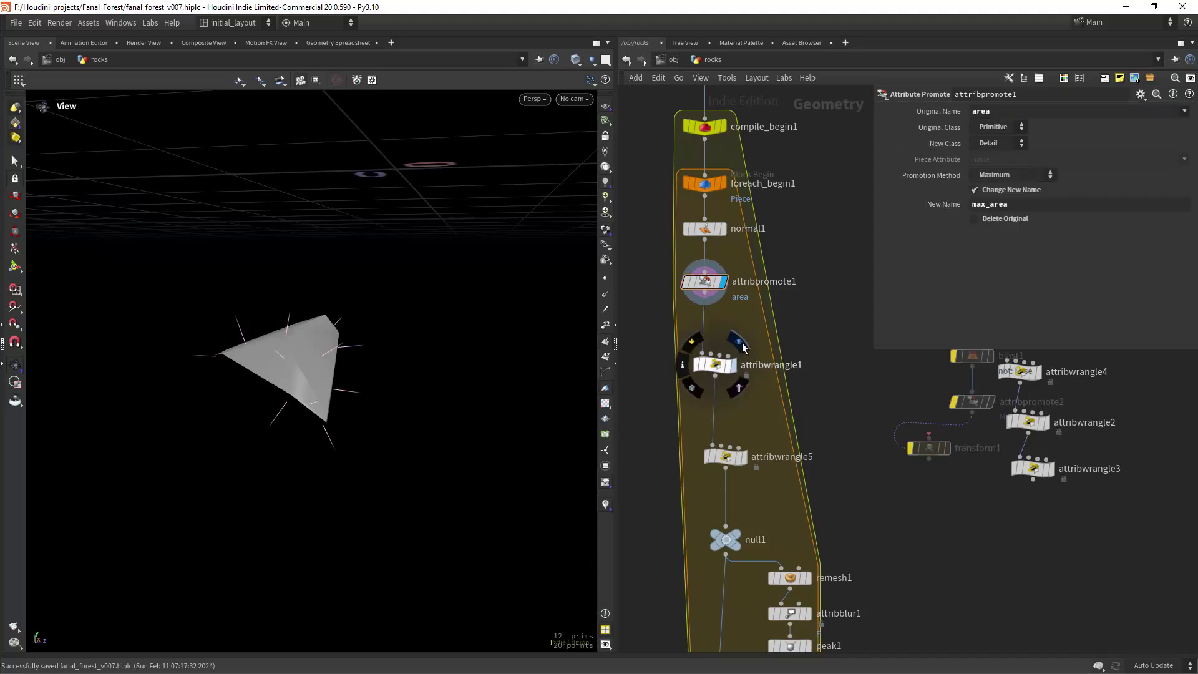
left_click(731, 365)
left_click(715, 371)
left_click(931, 211)
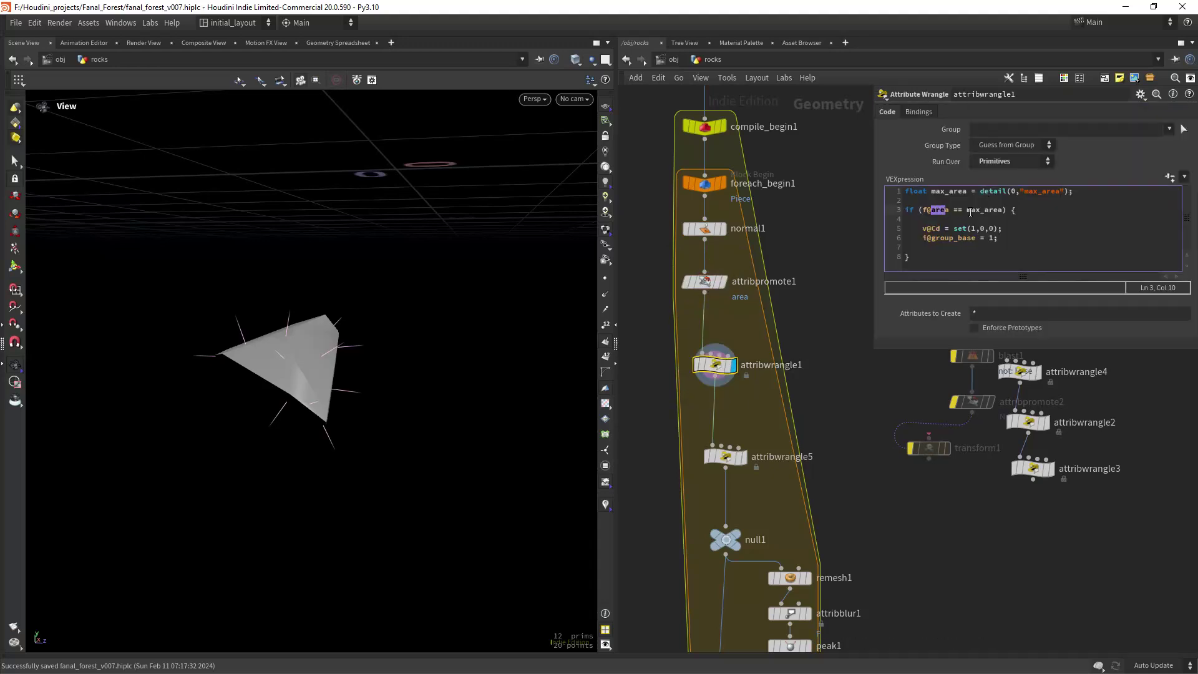
left_click_drag(530, 300, 489, 399)
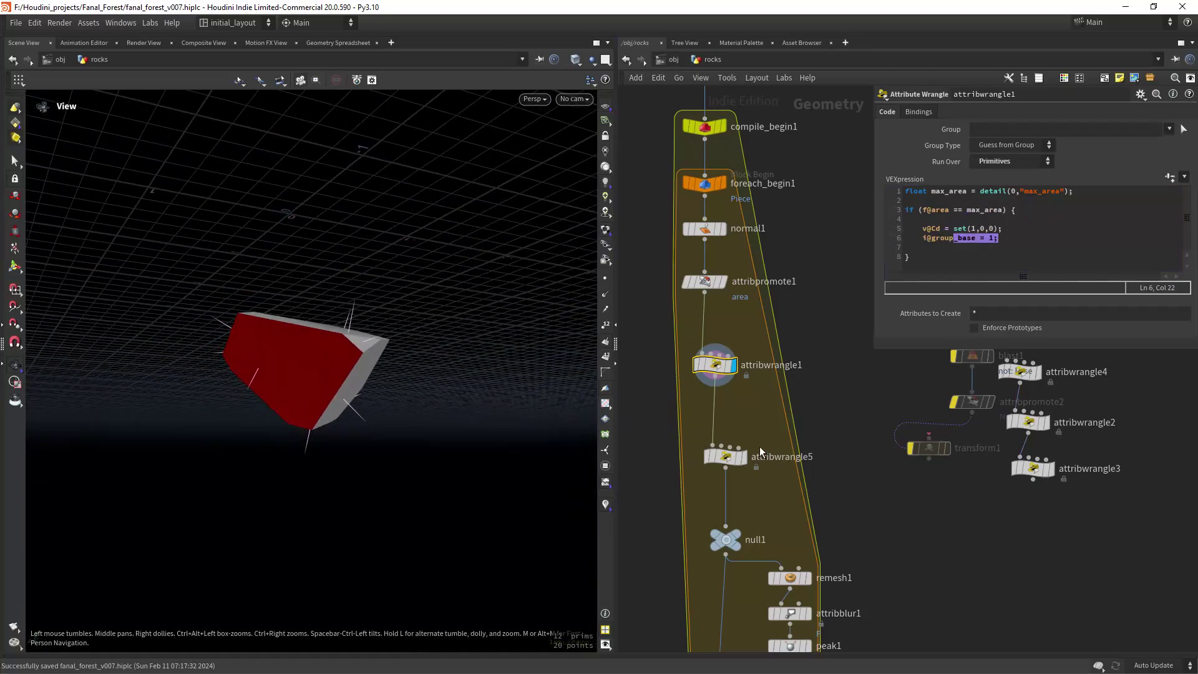
Display attribwrangle5 and read the code lines that get the base primitive and its normal.
left_click(748, 436)
left_click_drag(499, 349, 593, 437)
left_click(725, 456)
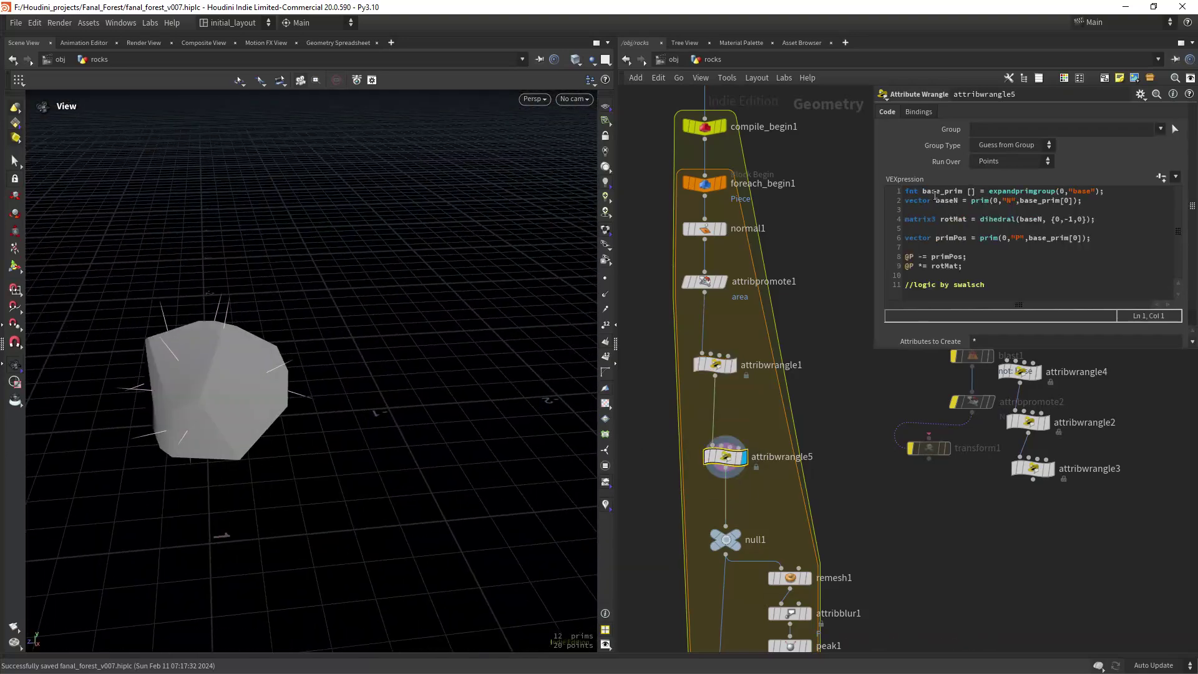
left_click(936, 195)
double_click(1021, 191)
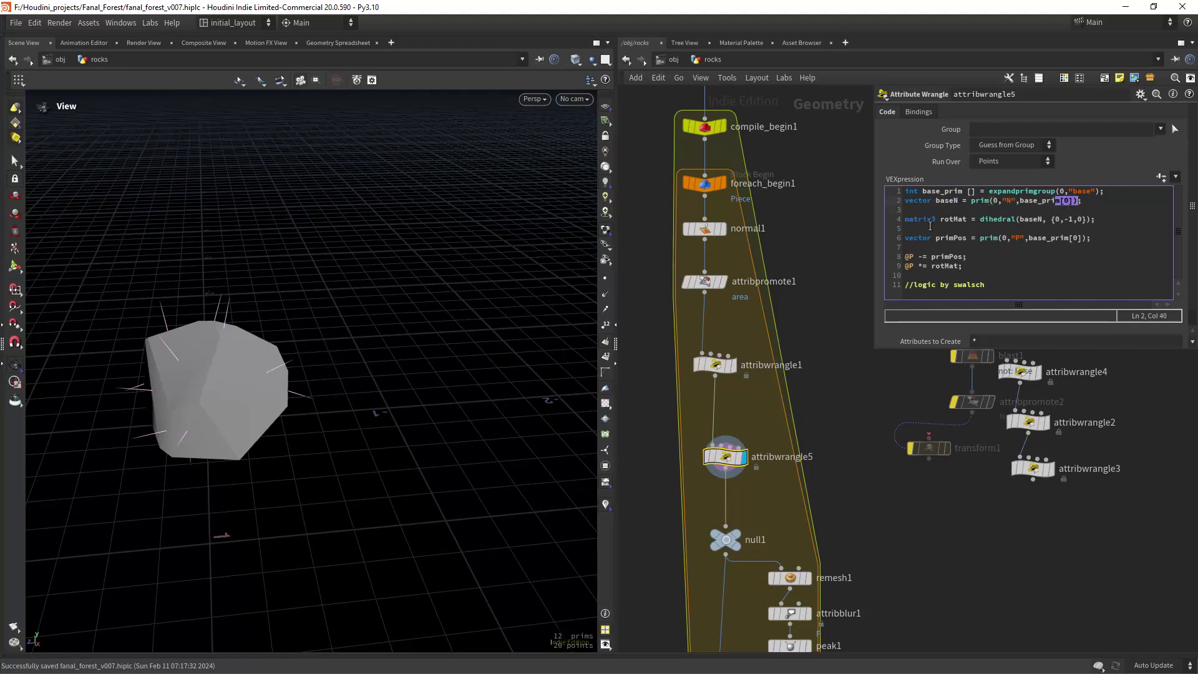
Read attribwrangle5's rotation matrix and position code, and check the rock's base from below.
left_click_drag(930, 224, 959, 222)
left_click(958, 221)
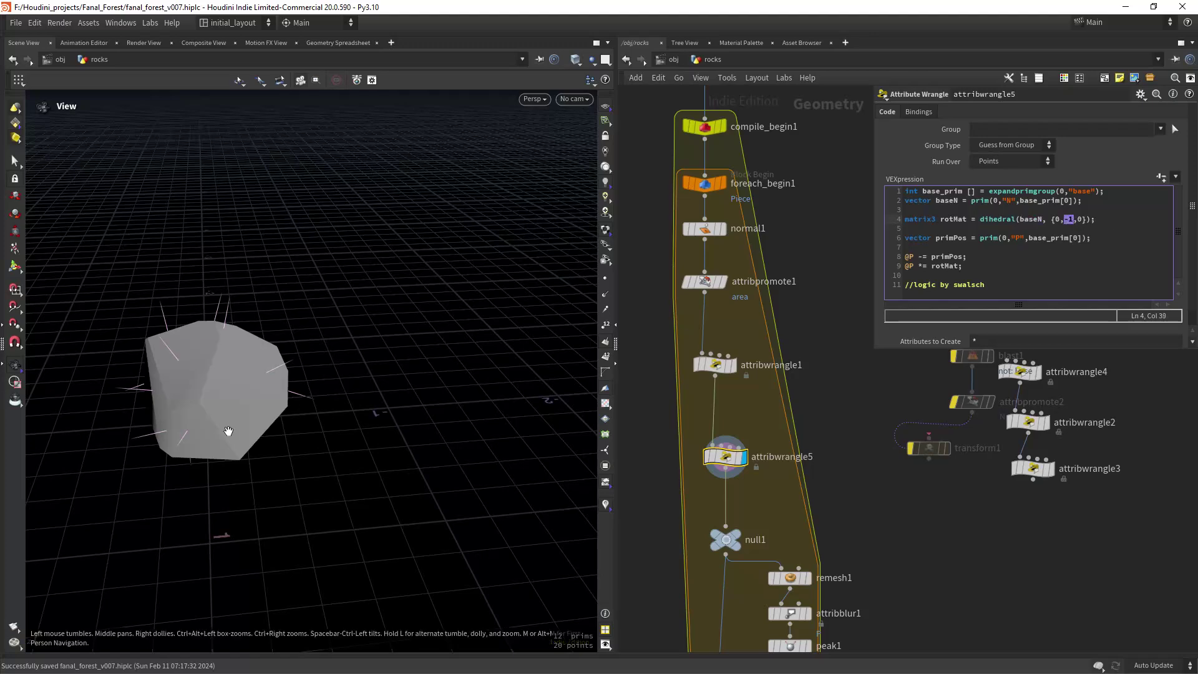
mouse_move(227, 428)
left_mouse_down("alt")
mouse_move(246, 275)
mouse_move(241, 412)
left_mouse_up("alt")
double_click(953, 238)
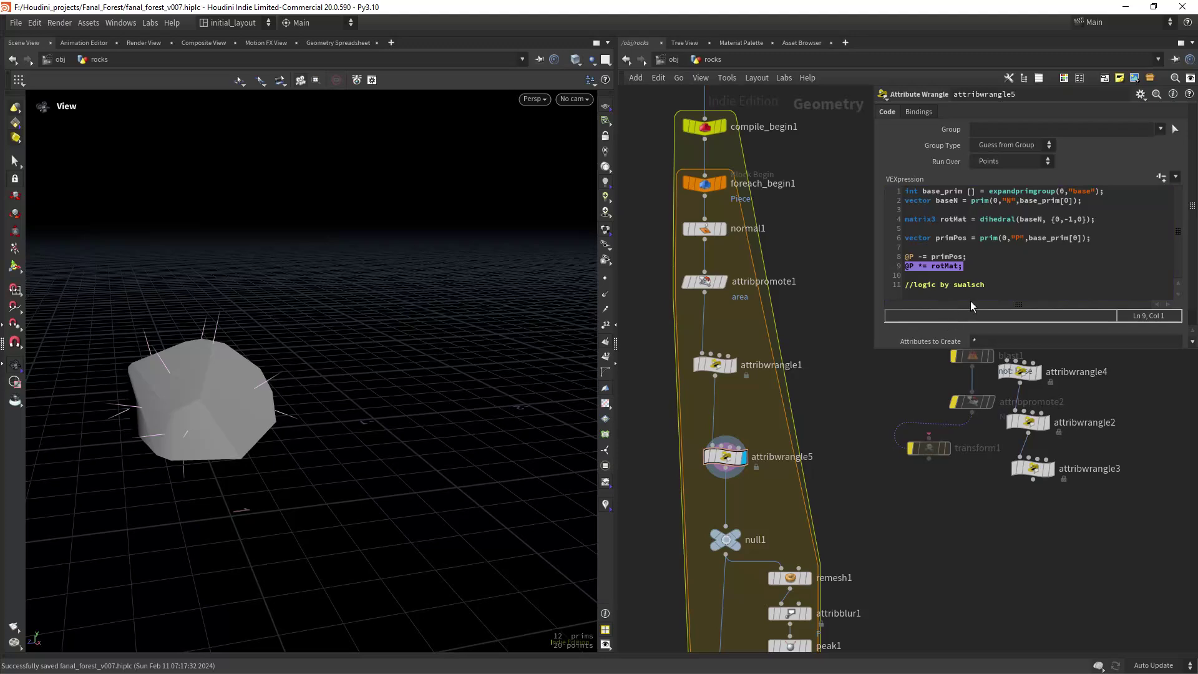
left_click(984, 285)
left_click_drag(330, 505, 285, 372, "alt")
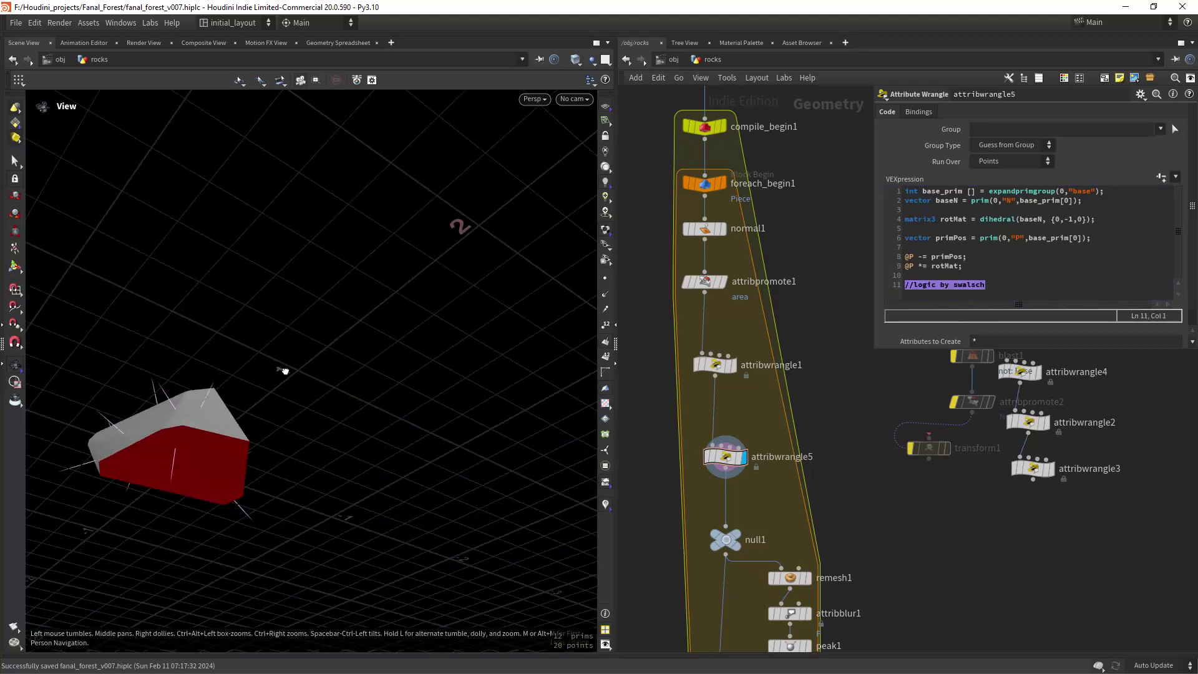
Display the OUT_ROCKS result at the end of the rocks loop, with the normals display turned off.
scroll(858, 437, "down", 4)
middle_click_drag(874, 549, 817, 318)
middle_click_drag(859, 486, 814, 332)
scroll(695, 455, "up", 5)
left_click(705, 464)
left_click(605, 341)
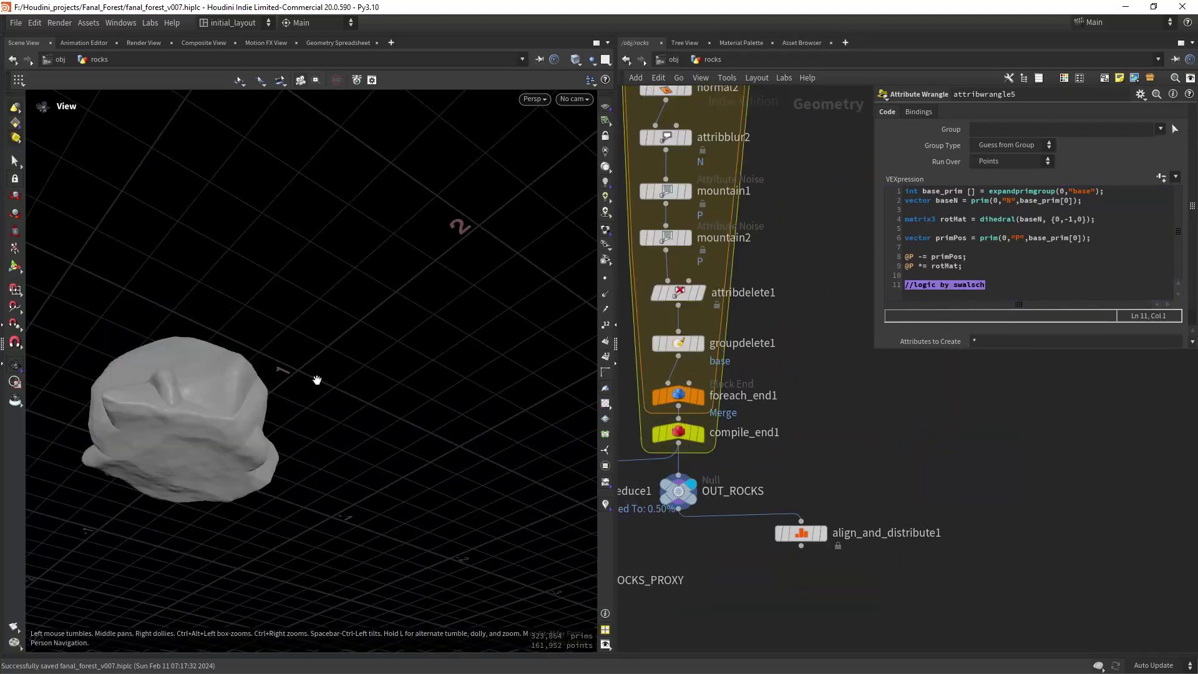
left_click_drag(316, 380, 407, 460)
Display align_and_distribute1 and inspect the separated rocks from several angles.
left_click(835, 510)
scroll(462, 381, "down", 5)
left_click_drag(475, 374, 355, 425)
middle_click_drag(713, 605, 927, 566)
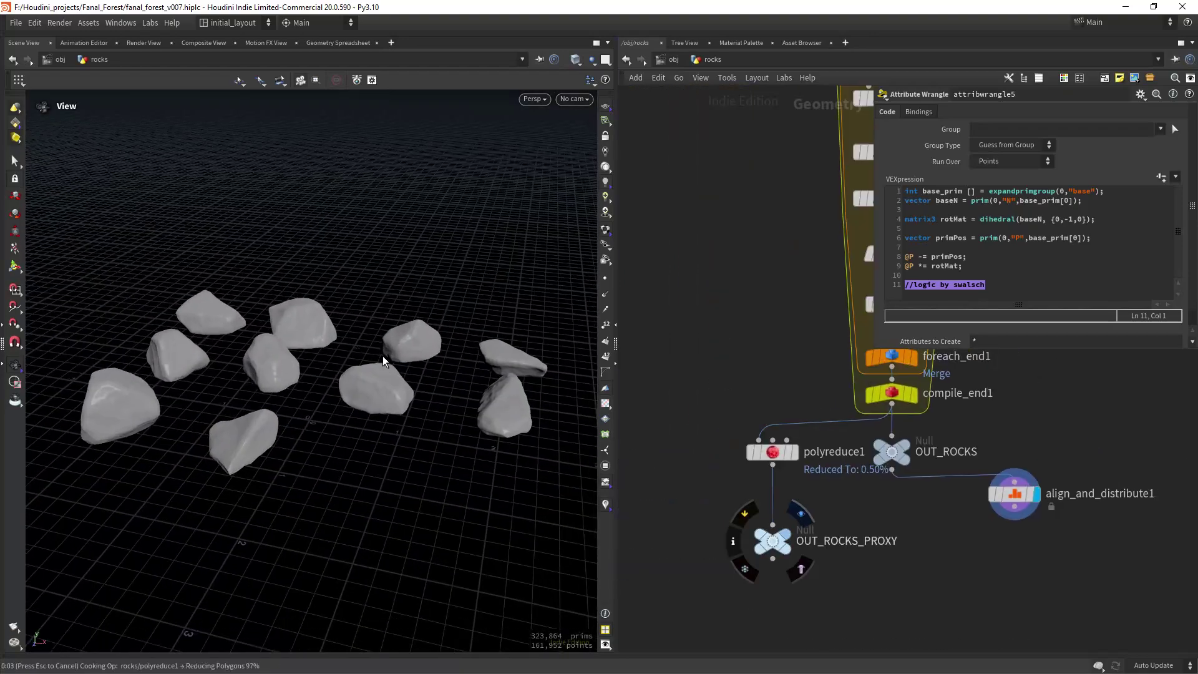
left_click_drag(383, 361, 430, 300)
Check the rocks in wireframe, examine polyreduce1's reduction settings, and return the display to align_and_distribute1.
key("shift+w")
scroll(321, 432, "up", 5)
left_click(774, 453)
mouse_move(381, 486)
left_mouse_down()
mouse_move(392, 388)
mouse_move(333, 439)
left_mouse_up()
left_click(1034, 494)
scroll(414, 420, "down", 3)
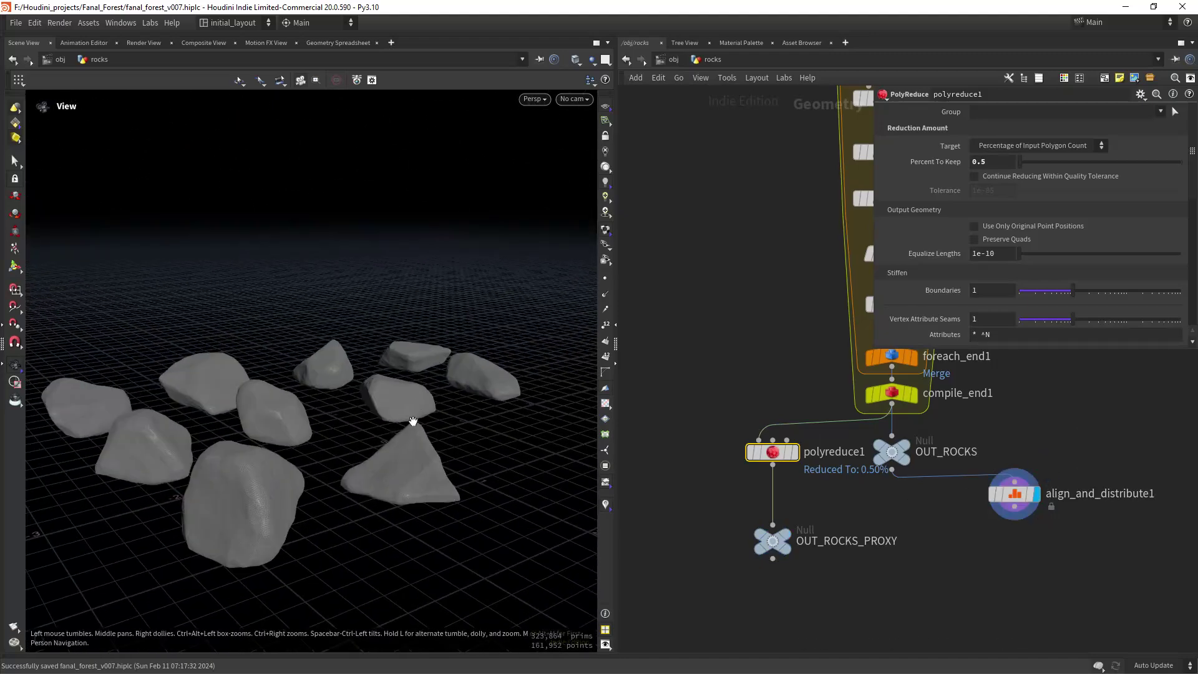
left_click_drag(415, 419, 348, 347)
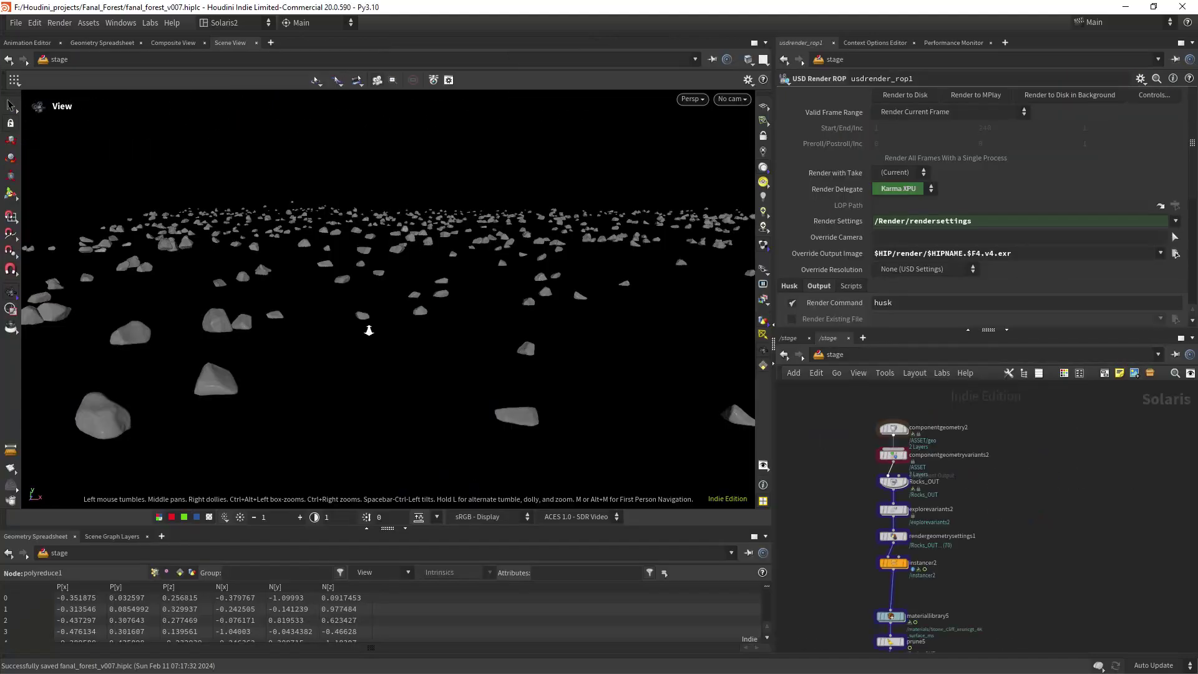
Examine the rocks scattered across the ground in the Solaris stage from near and far.
left_click_drag(369, 330, 292, 326)
middle_click_drag(681, 372, 578, 379)
right_click_drag(578, 380, 493, 318)
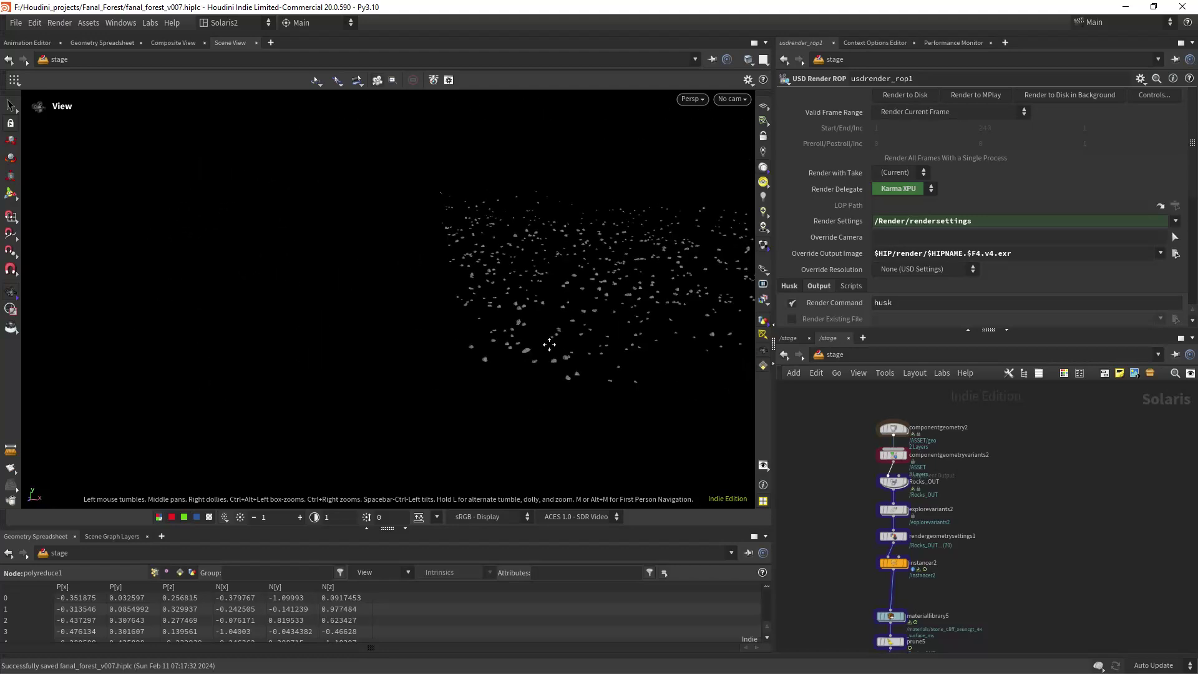
left_click_drag(493, 319, 249, 376)
right_click_drag(249, 376, 349, 420)
left_click_drag(374, 392, 430, 395)
scroll(1030, 485, "up", 2)
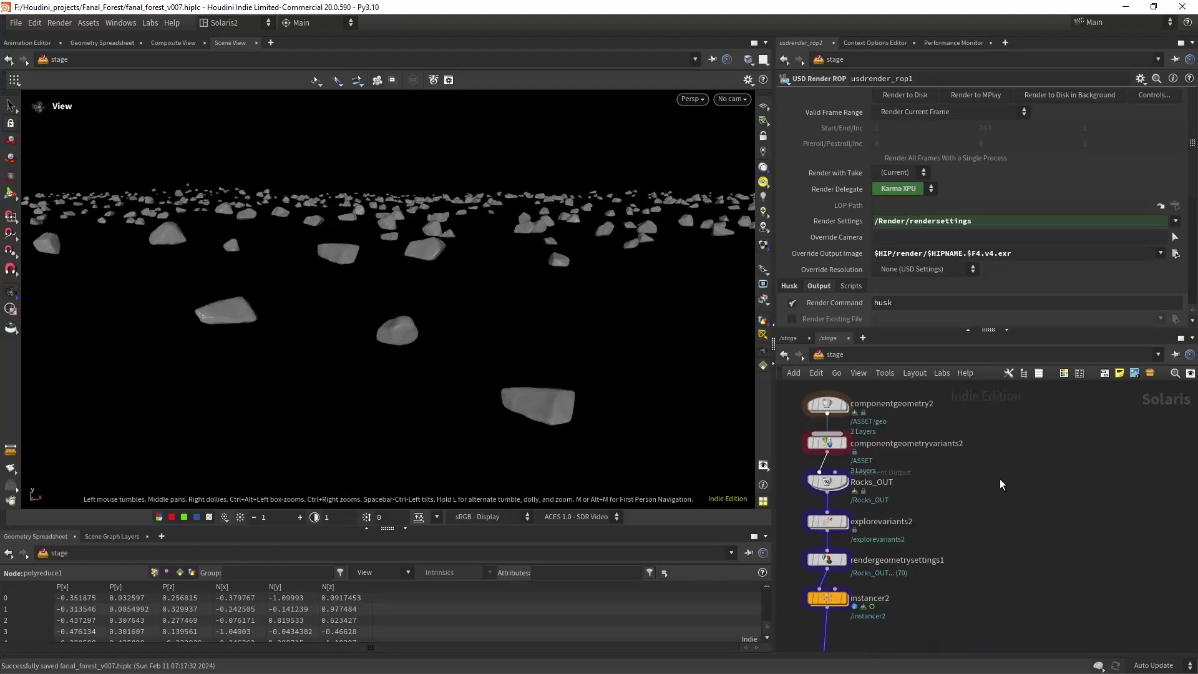
Display componentgeometry2 in the Solaris stage and inspect its single rock mesh.
middle_click_drag(1000, 484, 1021, 517)
left_click(866, 434)
left_click(763, 320)
left_click(795, 408)
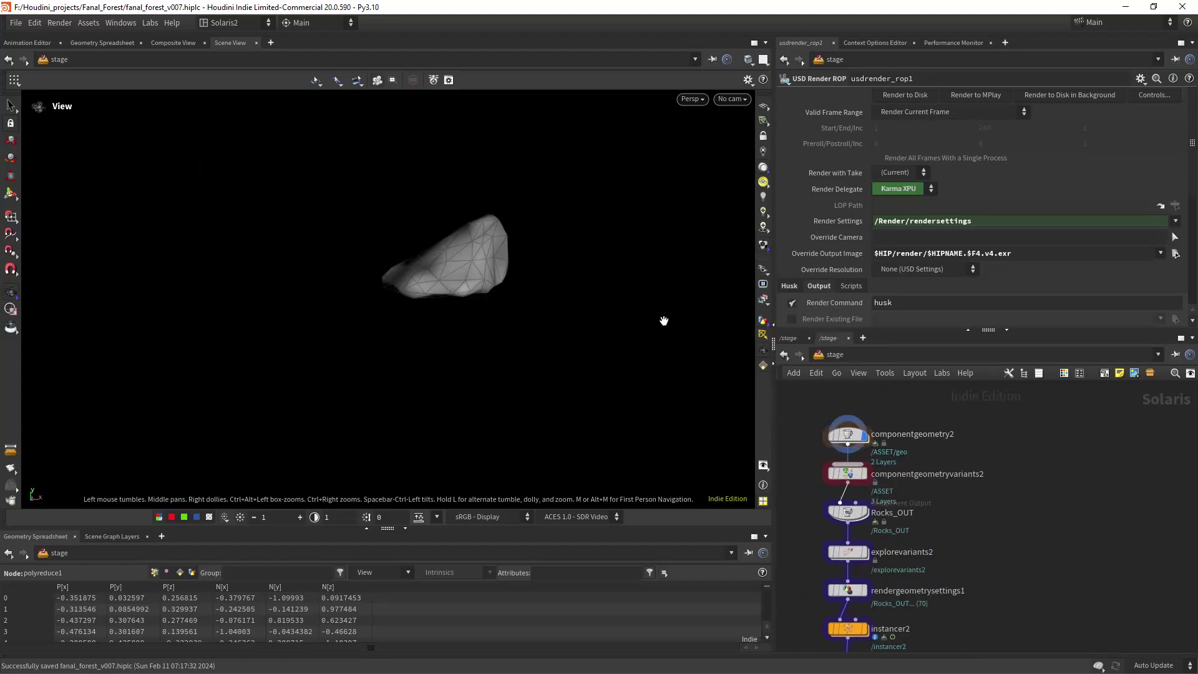
mouse_move(663, 321)
left_mouse_down()
mouse_move(361, 312)
mouse_move(425, 328)
mouse_move(463, 363)
left_mouse_up()
Look inside componentgeometry2's internal network, check the rock mesh with wireframe shading, and locate the node in the stage network.
double_click(848, 439)
scroll(909, 493, "up", 6)
left_click(850, 409)
key("shift+w")
mouse_move(557, 356)
left_mouse_down()
mouse_move(455, 361)
mouse_move(499, 355)
left_mouse_up()
middle_click_drag(801, 493, 847, 444)
left_click_drag(797, 435, 953, 487)
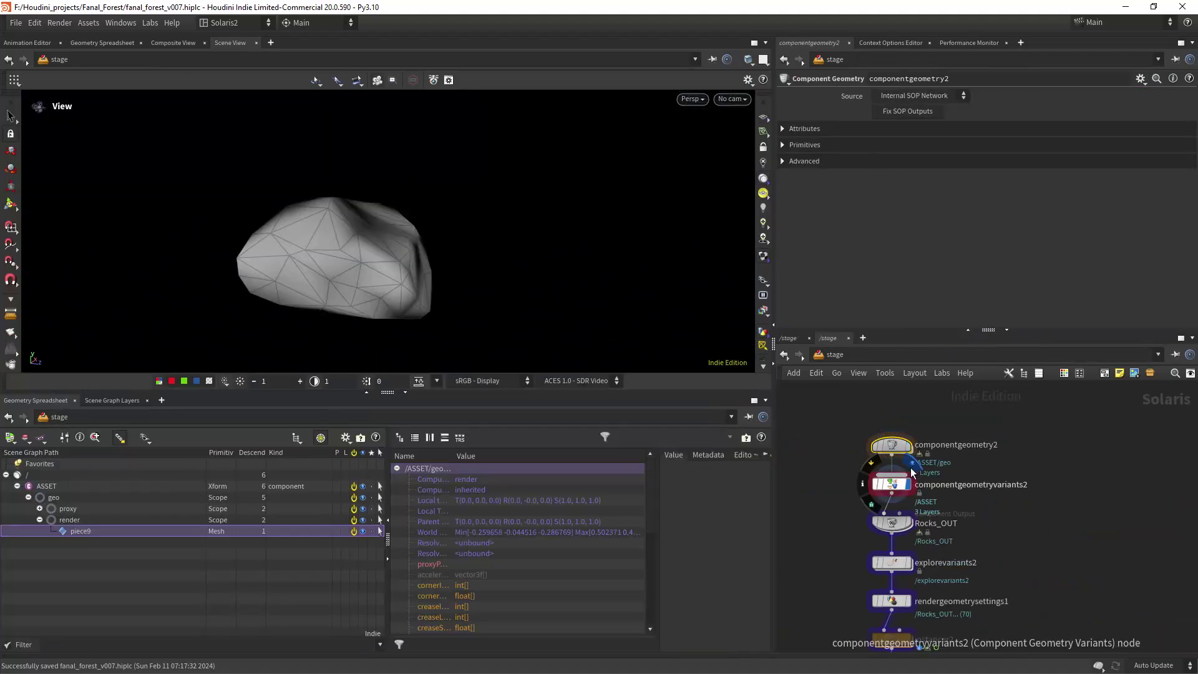
Display componentgeometryvariants2 and examine its source mode and number of variants.
left_click(904, 485)
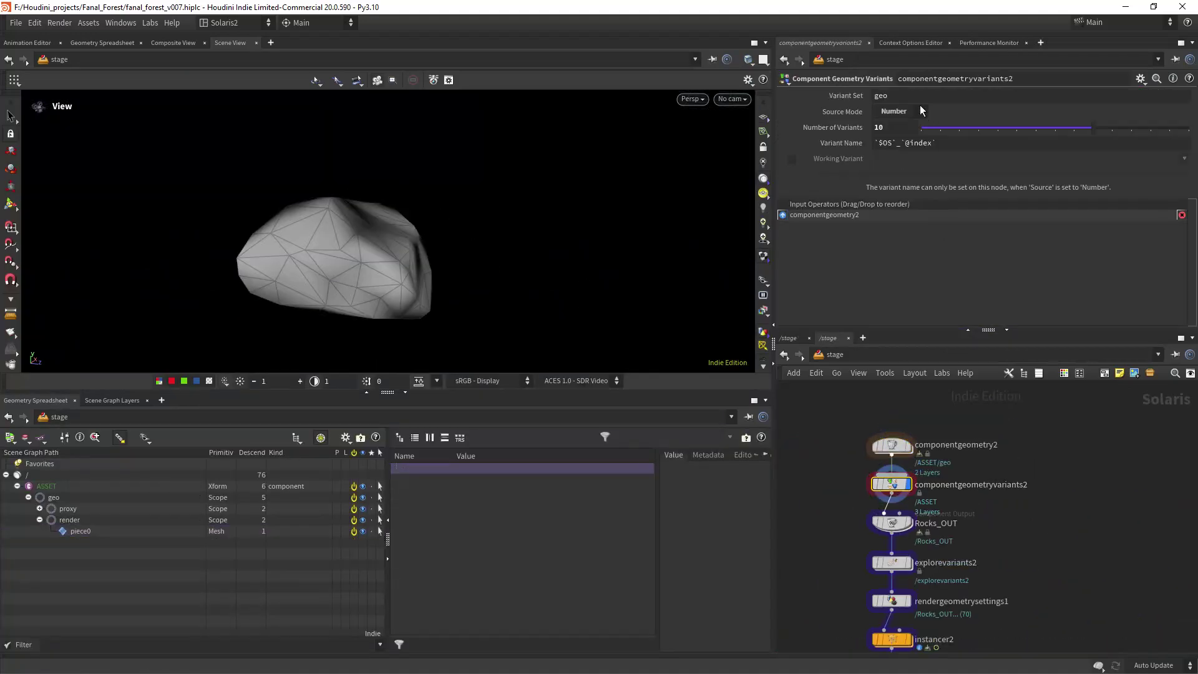
left_click(899, 128)
scroll(1020, 530, "down", 3)
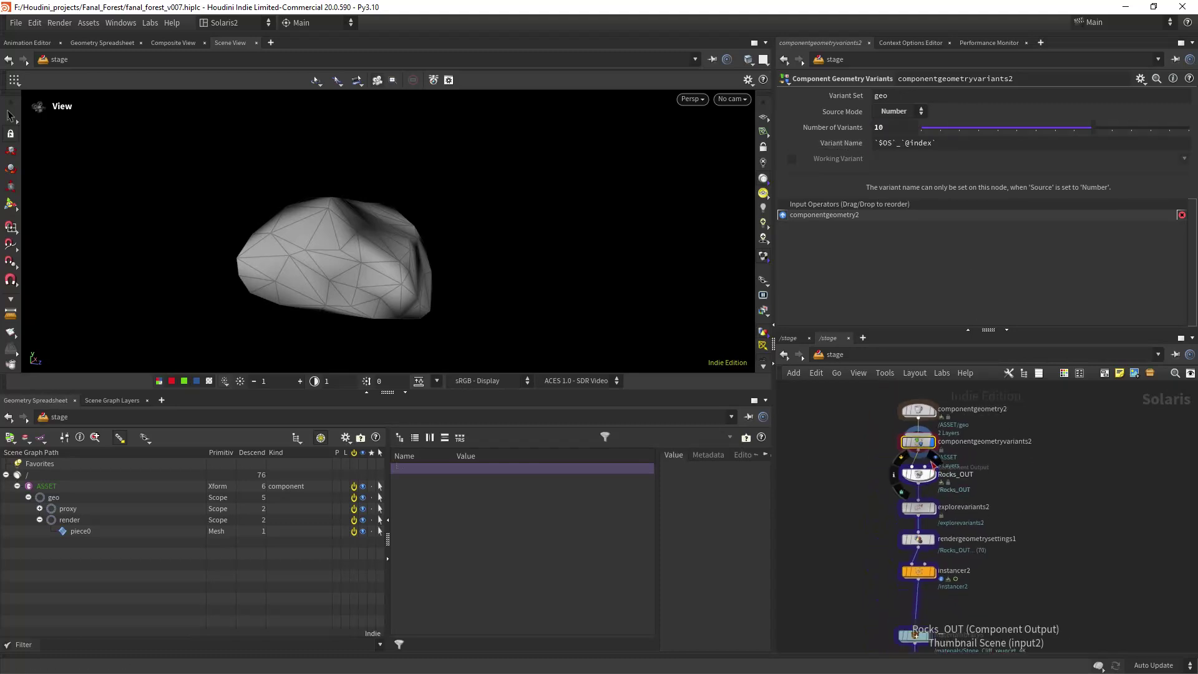
Inspect Rocks_OUT and explorevariants2, checking the duplicated rock variants gathered at the origin.
left_click(926, 477)
left_click(929, 507)
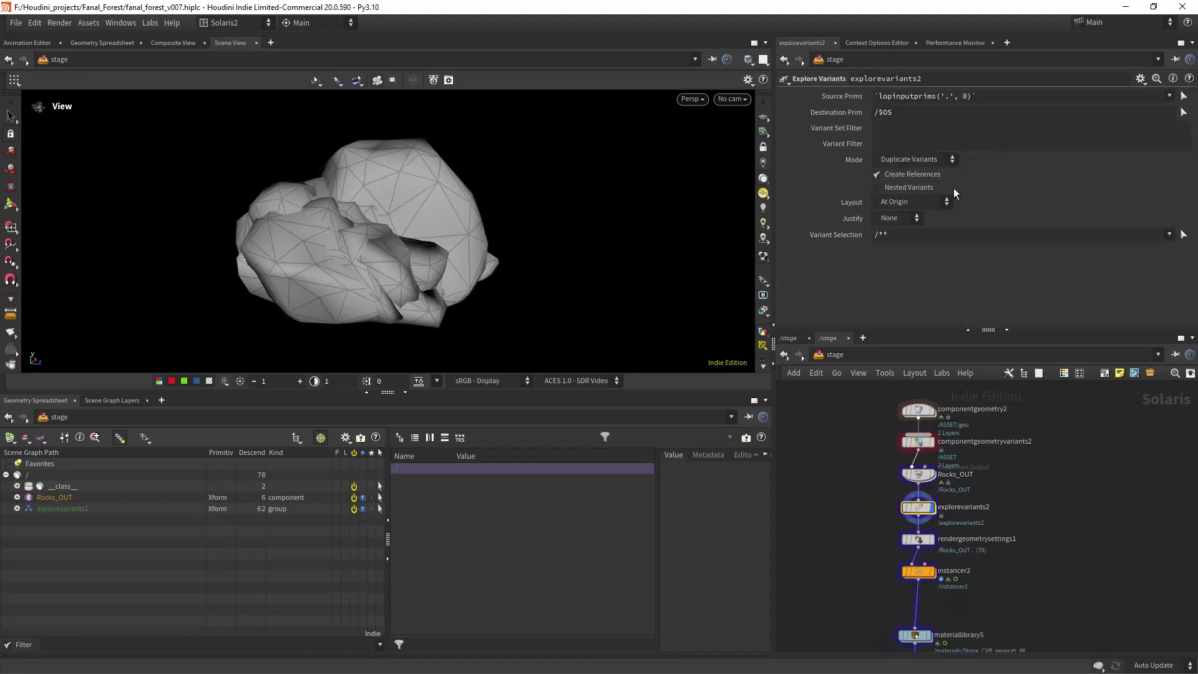
left_click_drag(355, 260, 405, 267)
middle_click_drag(845, 584, 832, 524)
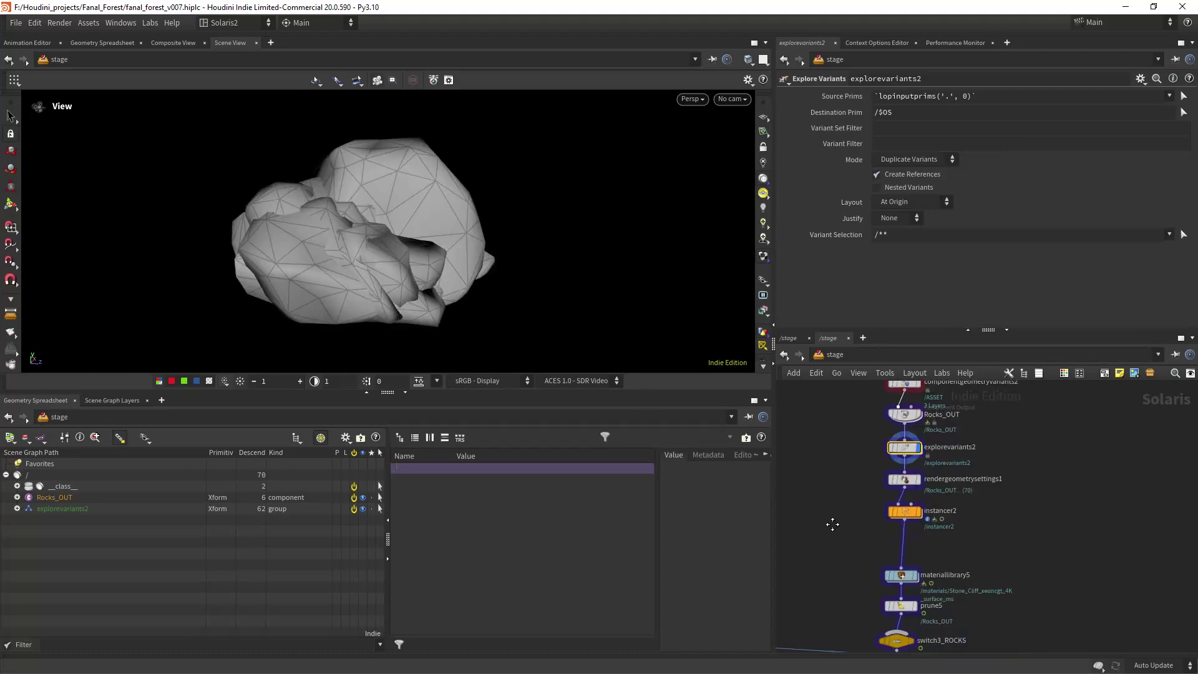
Display instancer2 and review its prototype primitives path and the Random prototype index option.
left_click(922, 499)
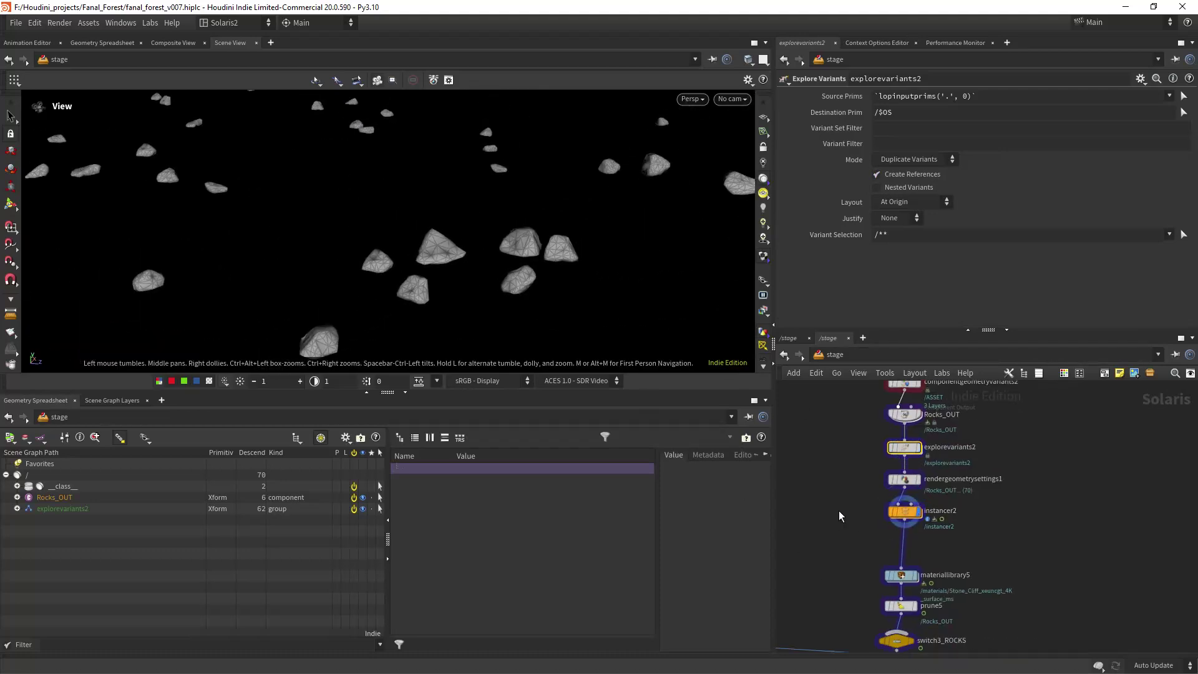
left_click(906, 298)
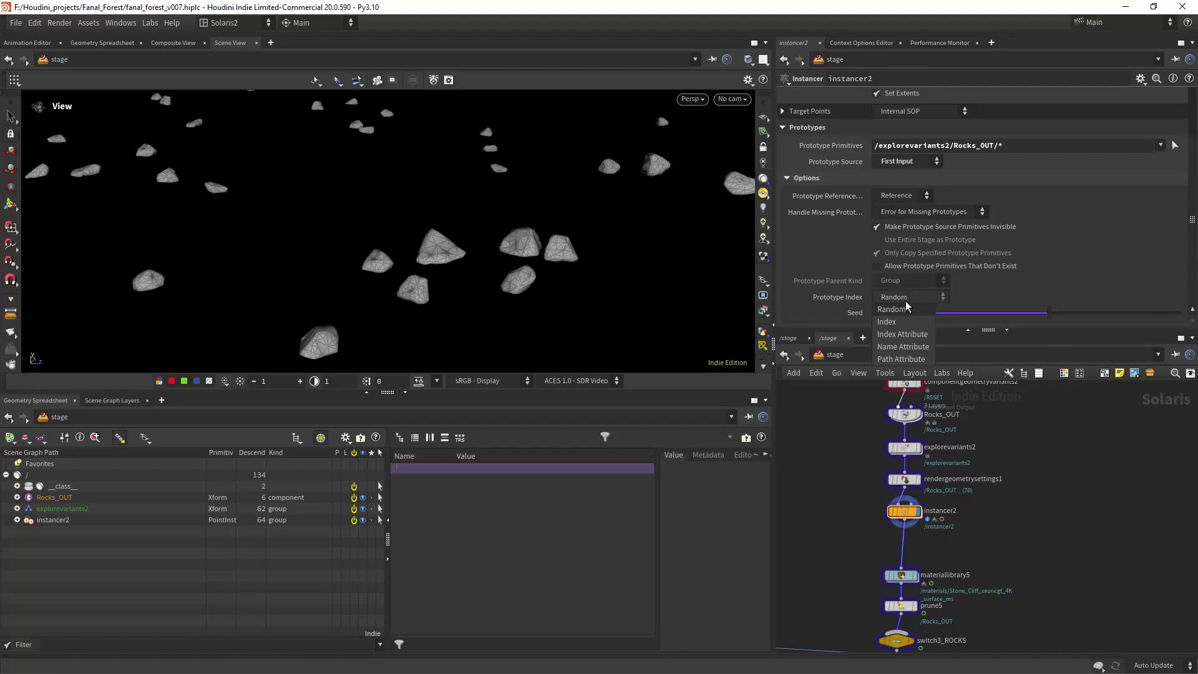
left_click(891, 309)
scroll(910, 304, "up", 2)
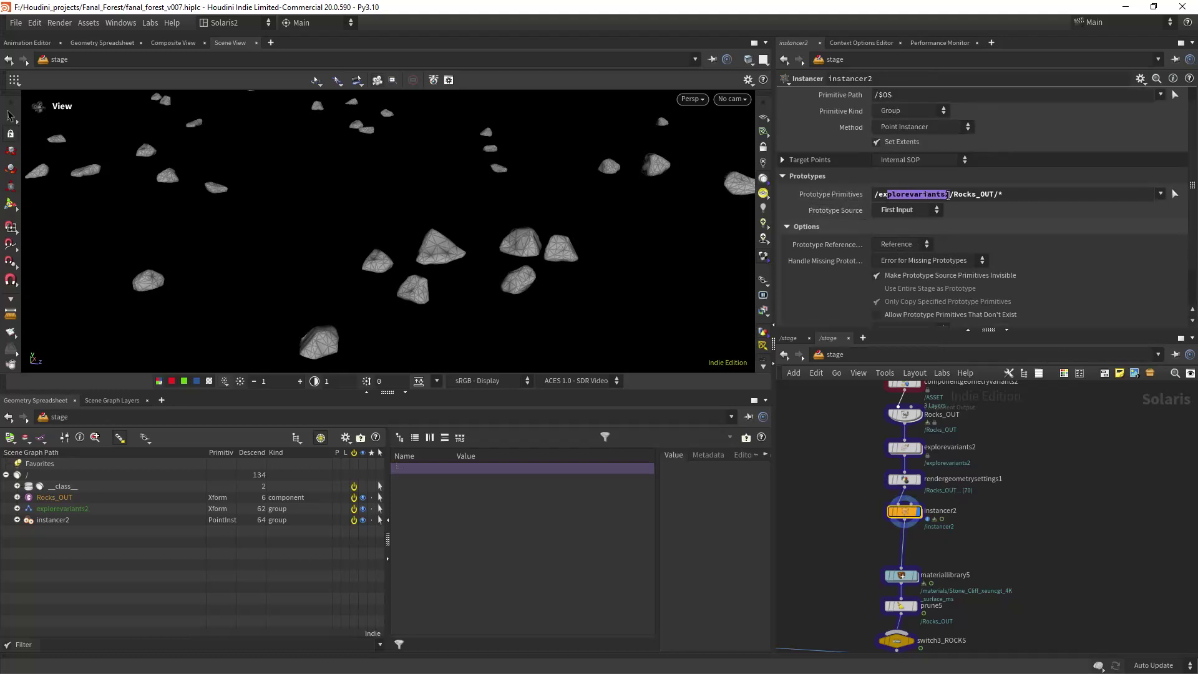
left_click(967, 196)
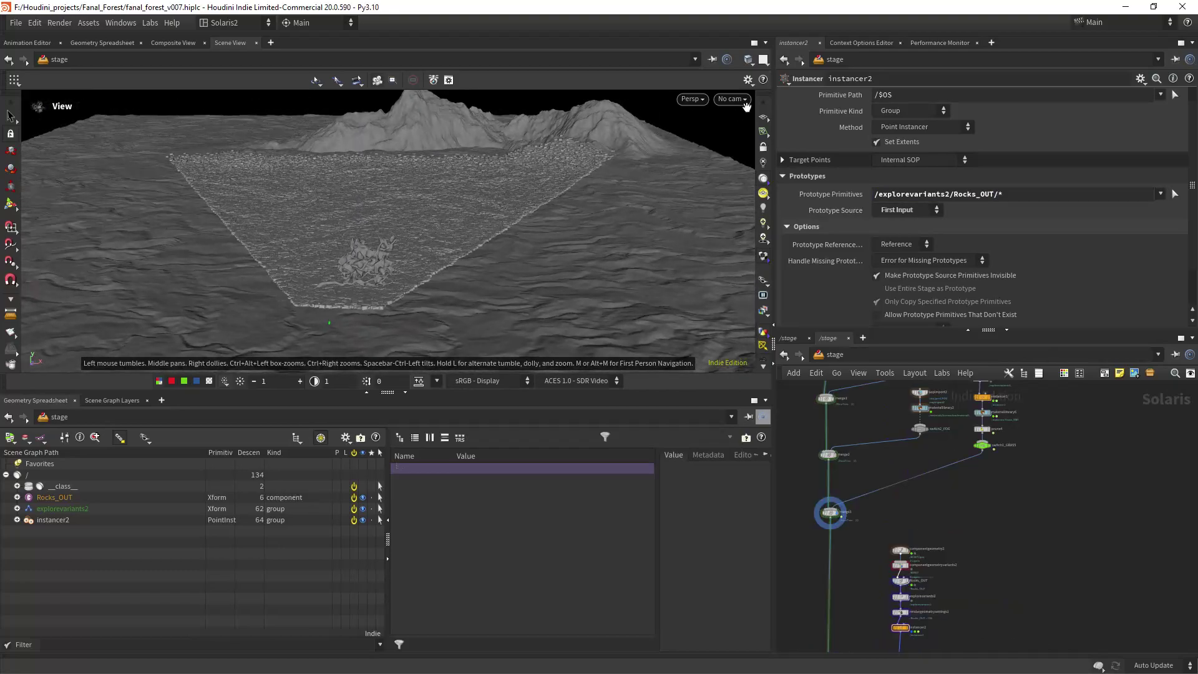
Check the instanced rock points through the scene camera, and return to the free perspective view.
left_click(744, 101)
left_click(743, 131)
mouse_move(437, 287)
left_mouse_down()
mouse_move(401, 291)
mouse_move(456, 293)
mouse_move(437, 290)
left_mouse_up()
left_click(739, 101)
left_click(743, 113)
right_click_drag(437, 290, 378, 294)
Switch to the browser to show the SideFX forum thread on deleting instances by camera frustum, and return to Houdini.
key("alt+Tab")
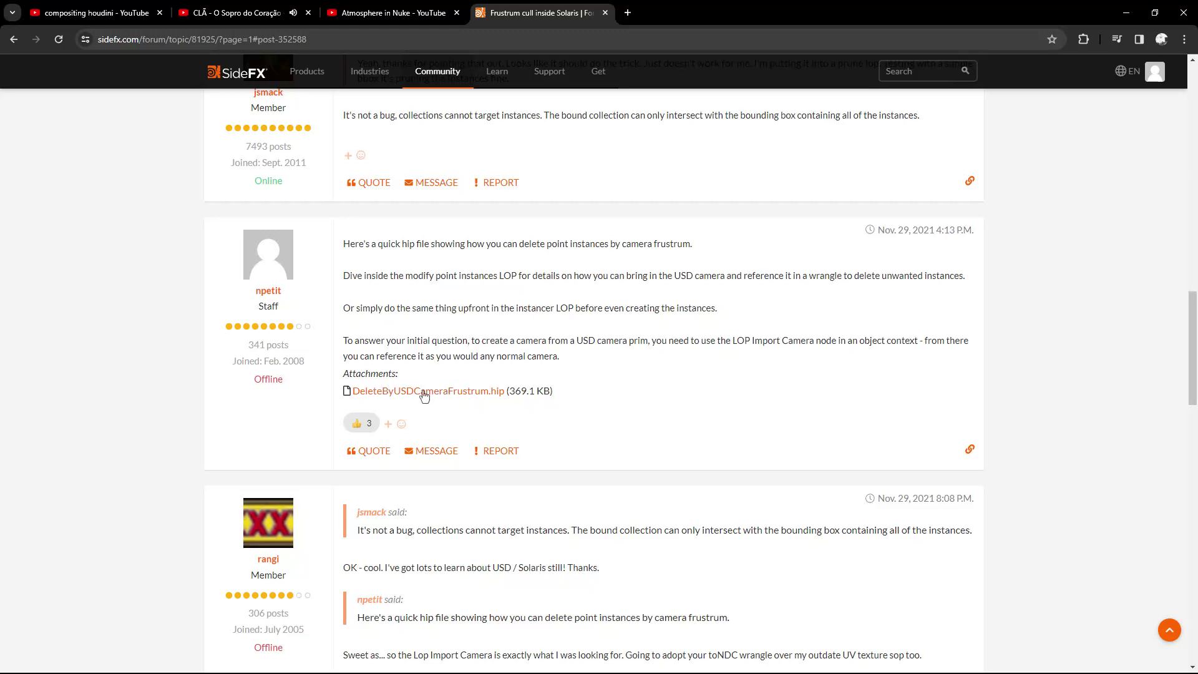
left_click(356, 422)
key("alt+Tab")
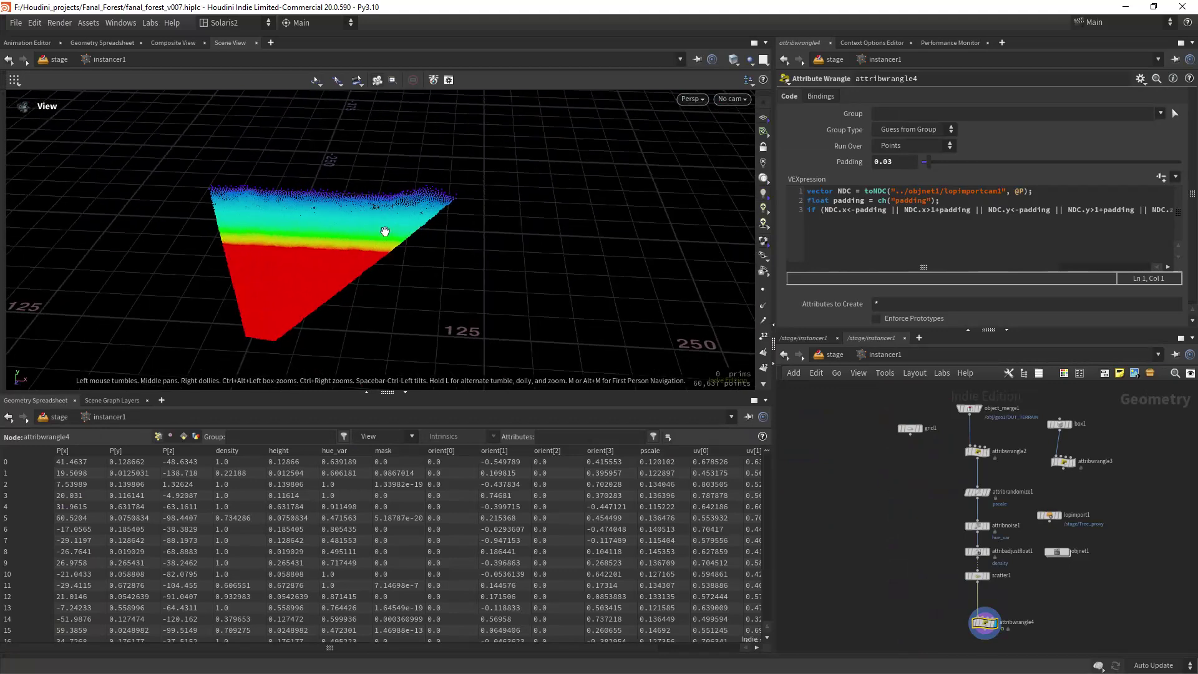
Open objnet1 inside instancer1, examine the lopimportcam1 camera's parameters, and return to the instancer1 network.
scroll(385, 231, "up", 1)
middle_click_drag(924, 490, 837, 486)
scroll(1011, 561, "up", 7)
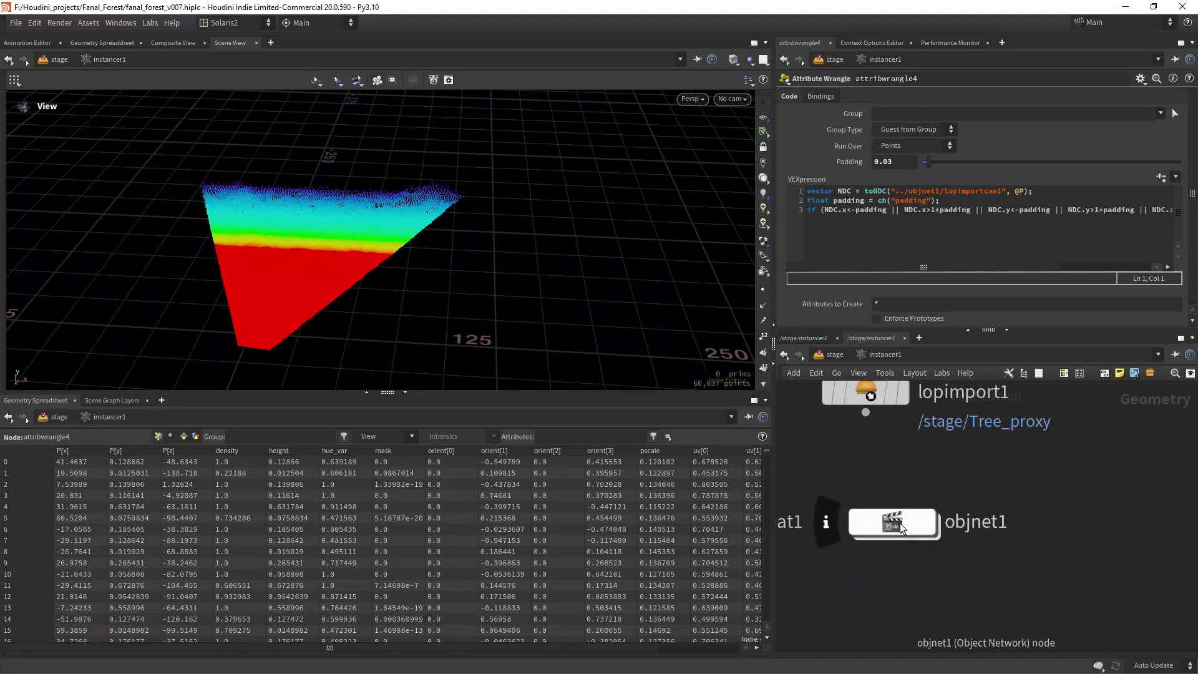
double_click(901, 527)
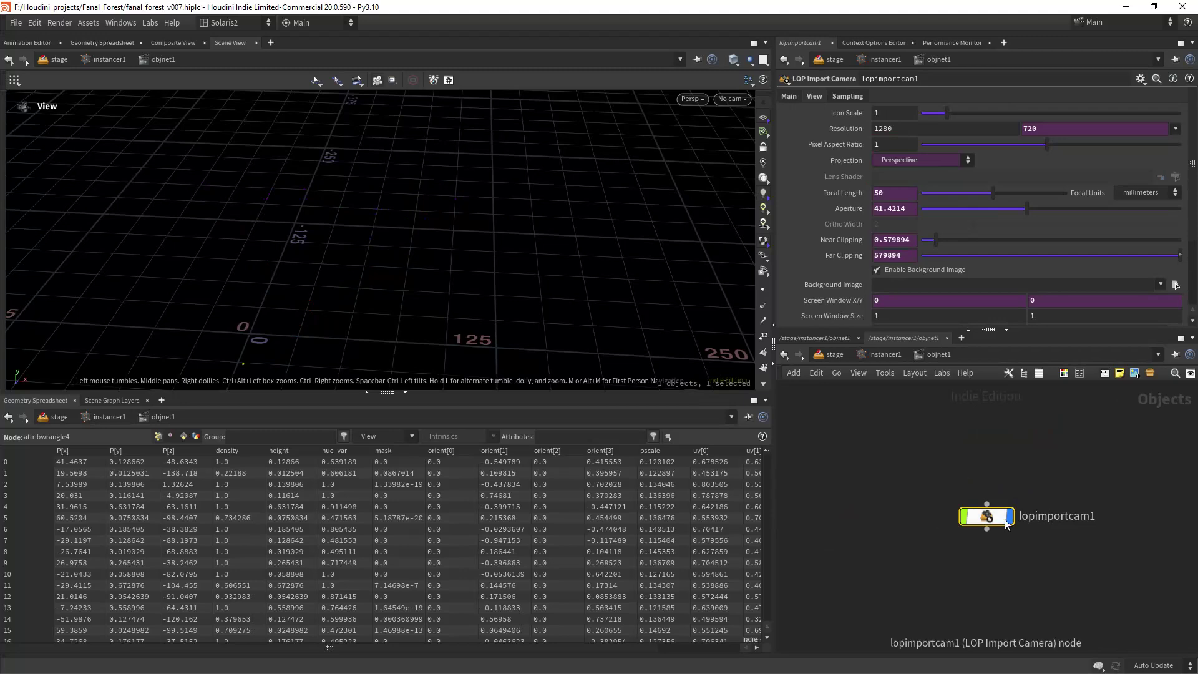
double_click(990, 519)
left_click(937, 355)
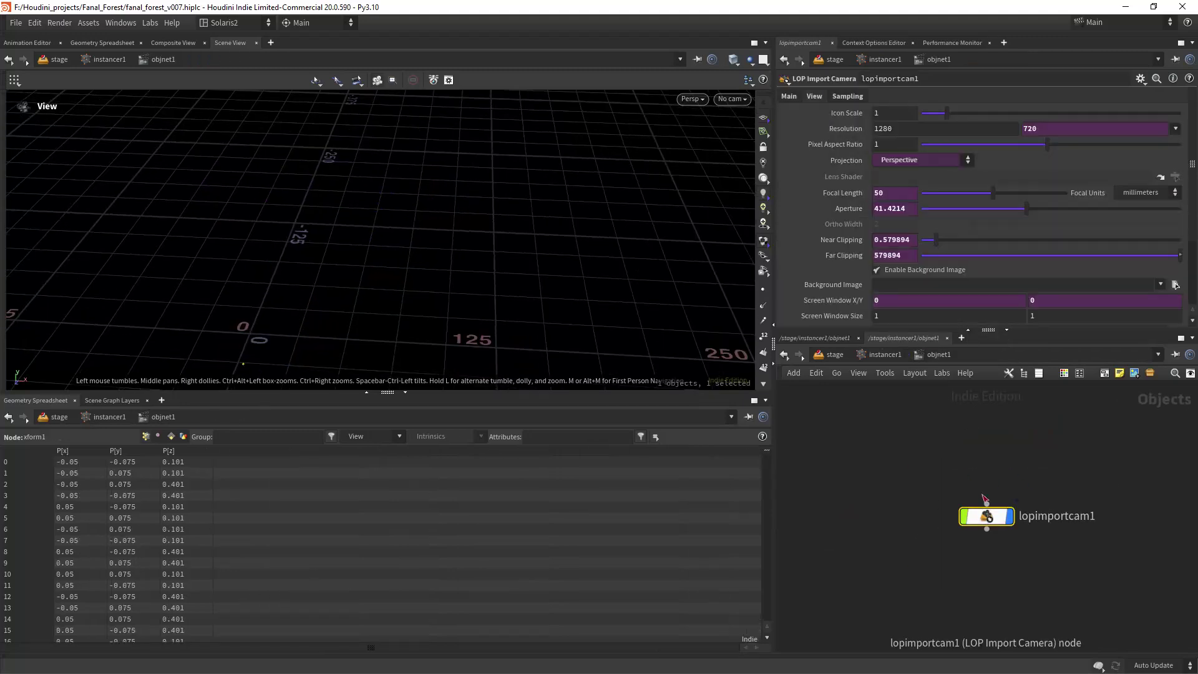
left_click(788, 96)
left_click_drag(946, 129, 872, 144)
left_click(886, 355)
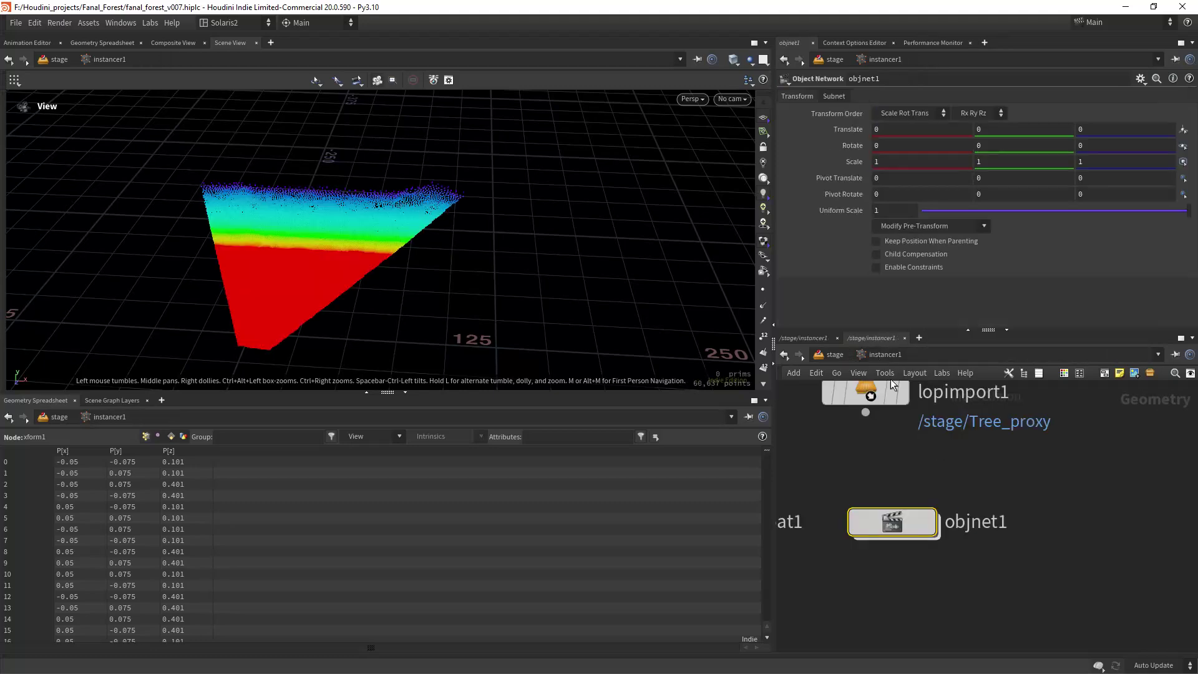
Display scatter1 and attribwrangle4 in turn to compare the points before and after frustum culling.
scroll(985, 467, "down", 4)
middle_click_drag(918, 473, 972, 483)
left_click(903, 532)
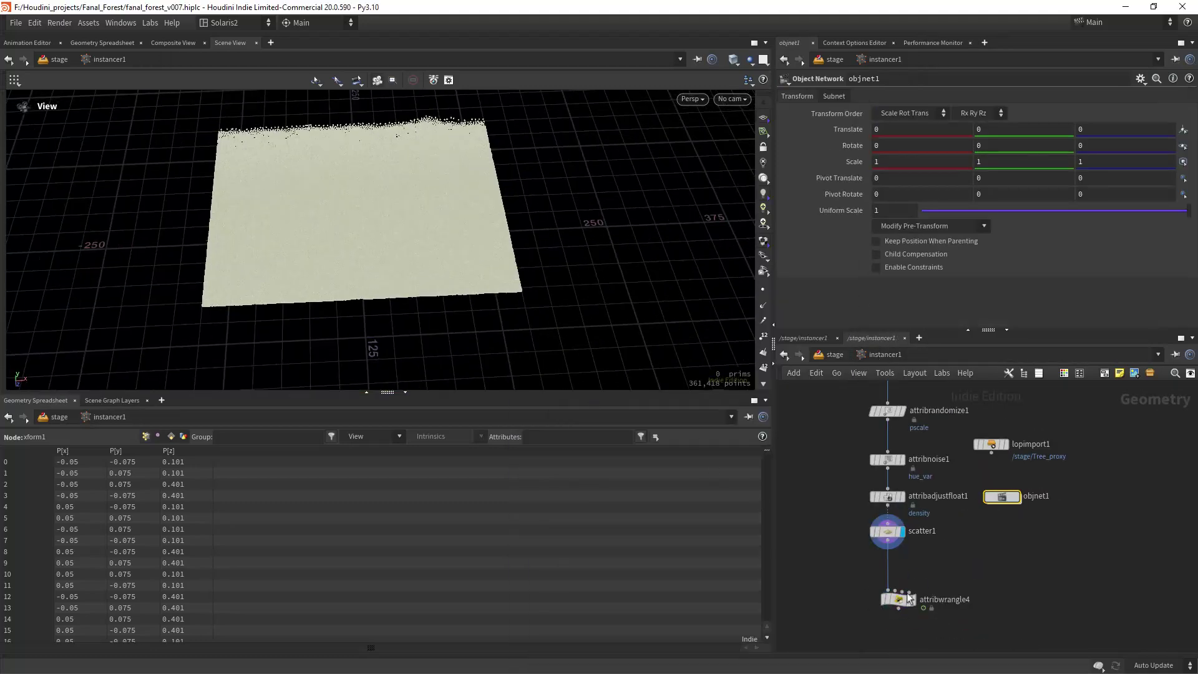
left_click(913, 599)
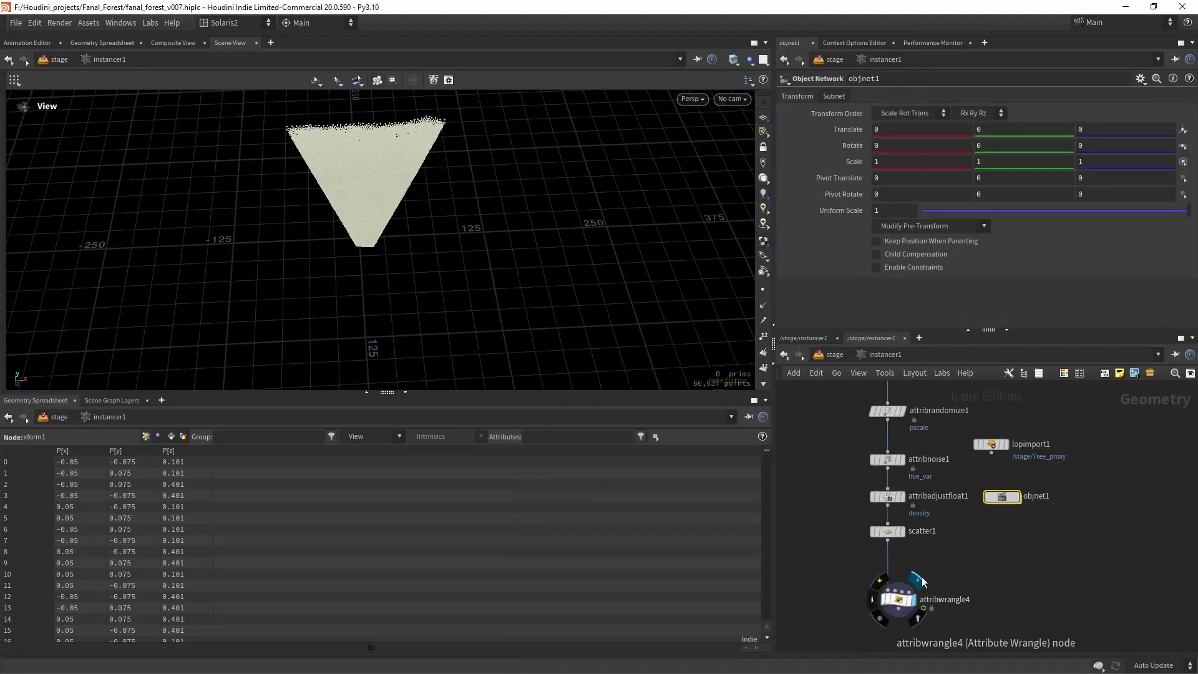
Widen the parameter view of attribwrangle4 and examine its VEX code for the toNDC camera reference, padding and removepoint condition.
left_click(897, 598)
left_click_drag(774, 237, 612, 237)
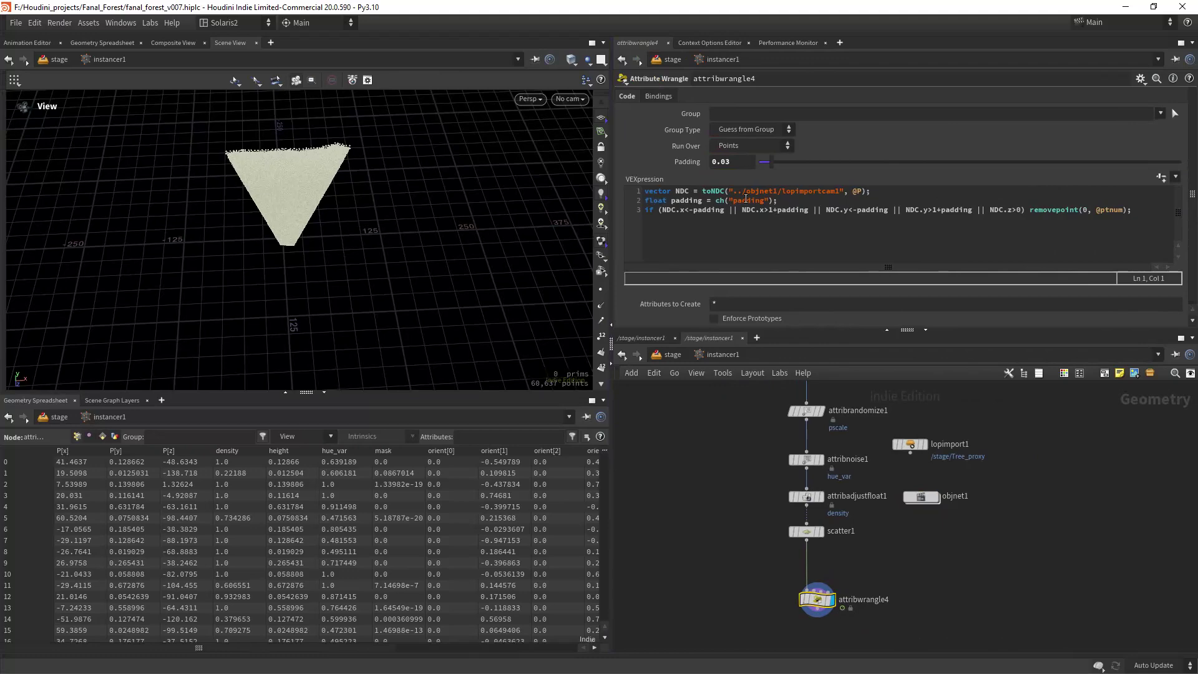
left_click_drag(711, 192, 796, 163)
double_click(811, 190)
key("ctrl+z")
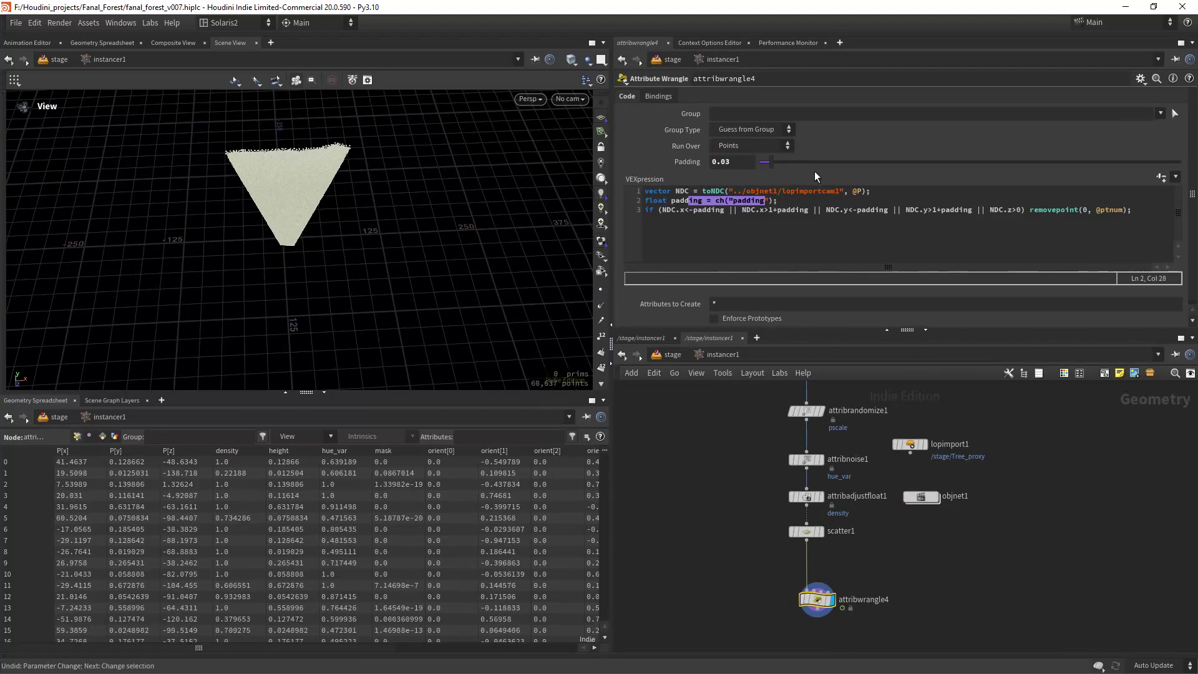
left_click_drag(667, 210, 803, 211)
left_click_drag(840, 209, 945, 211)
left_click_drag(999, 212, 1132, 211)
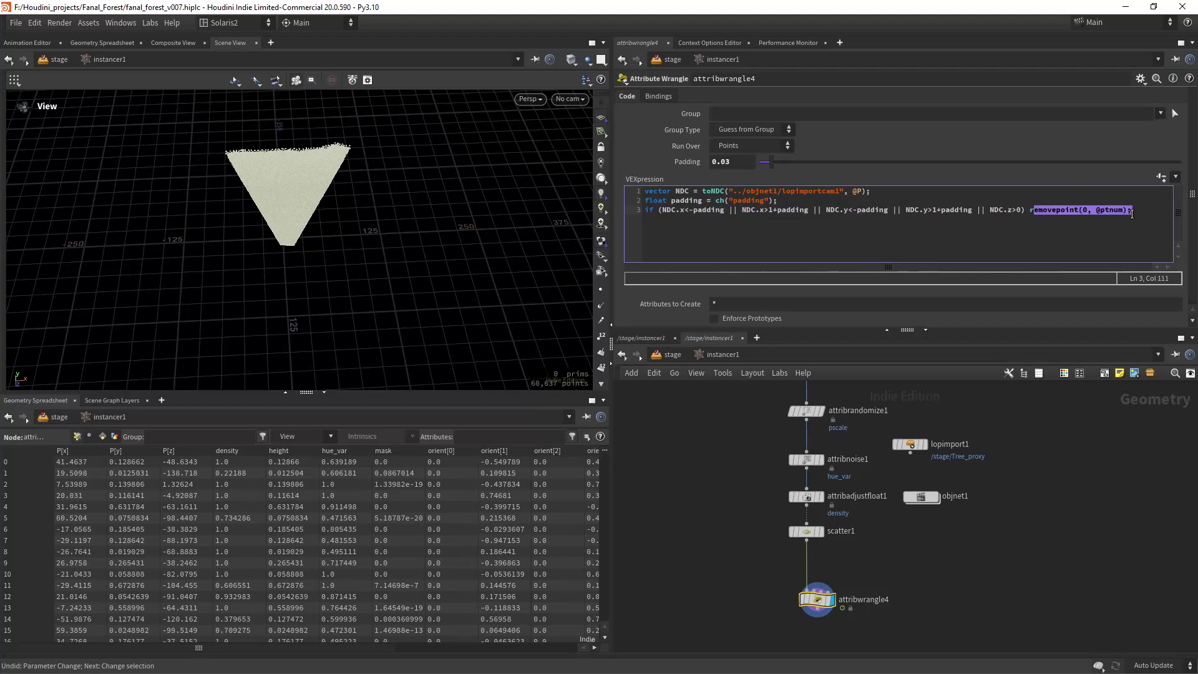
Return to the stage network and compare the settings of karmaphysicalsky2 and karmaphysicalsky3, including Render Light Geometry.
left_click(677, 354)
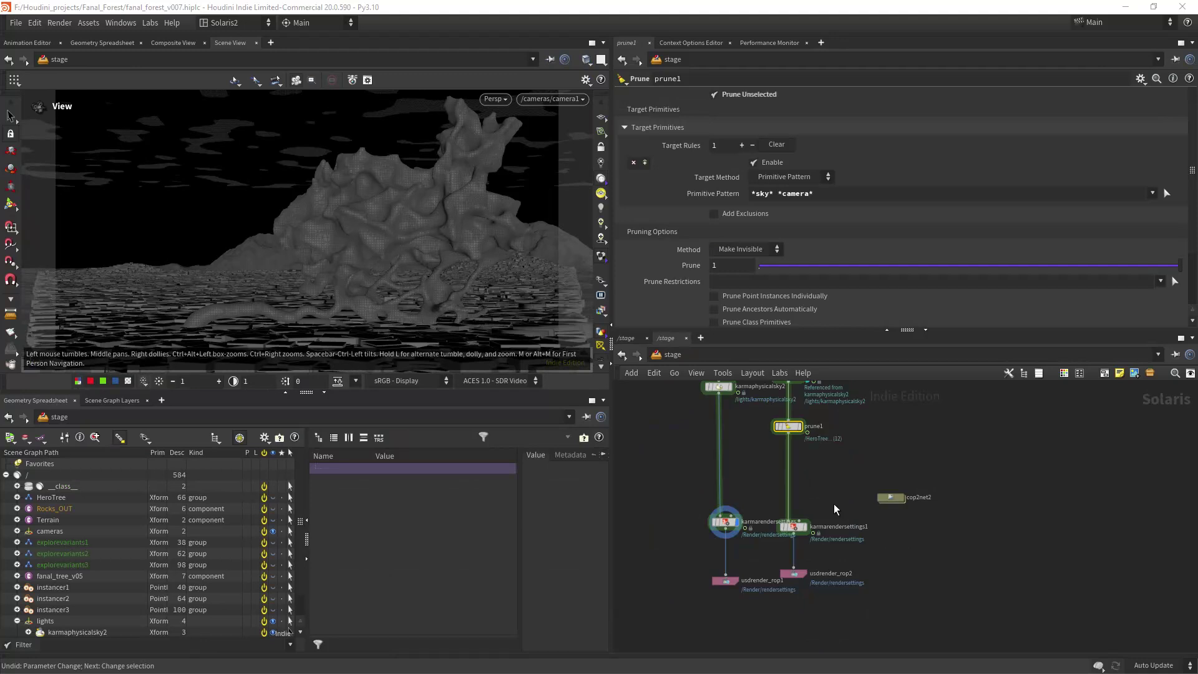
middle_click_drag(674, 444, 675, 538)
left_click_drag(674, 467, 746, 502)
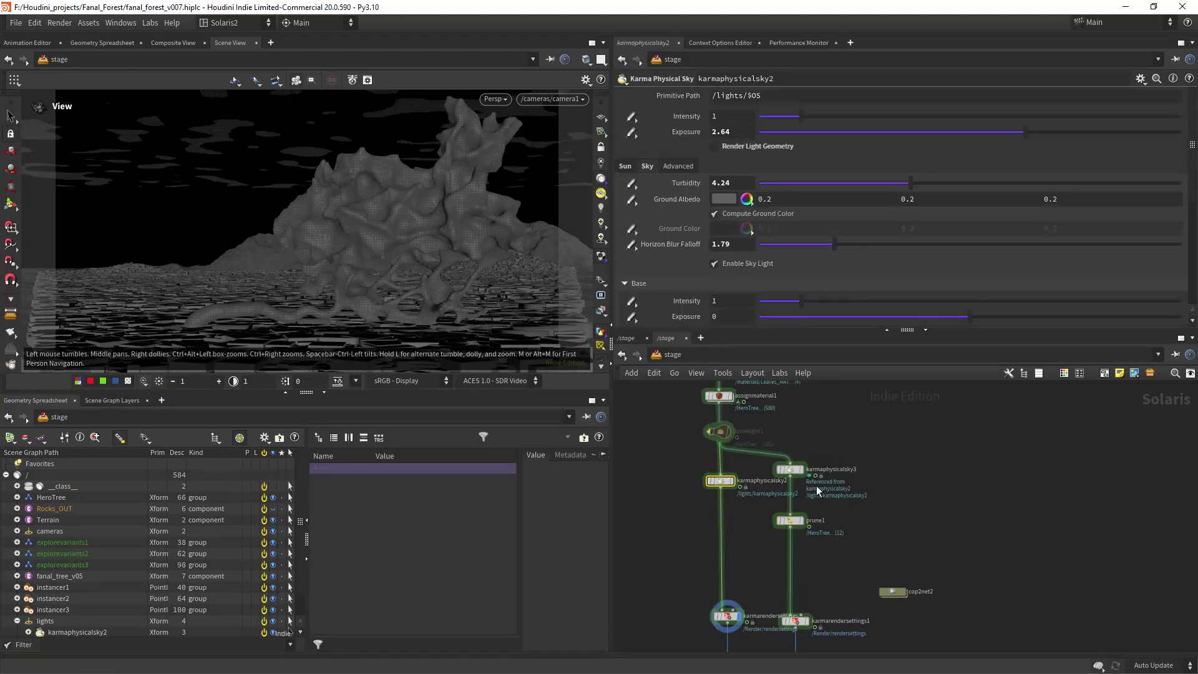
left_click(789, 469)
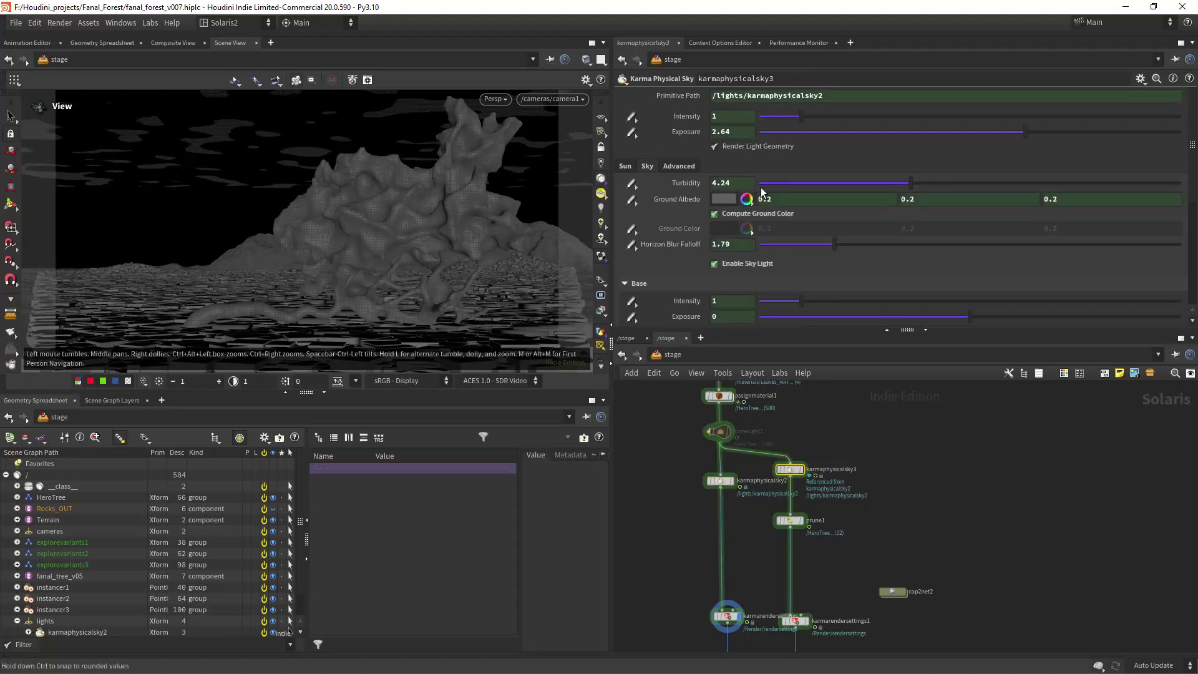
Inspect prune1 and its primitive pattern for the sky and camera.
middle_click_drag(879, 544, 872, 497)
left_click(768, 473)
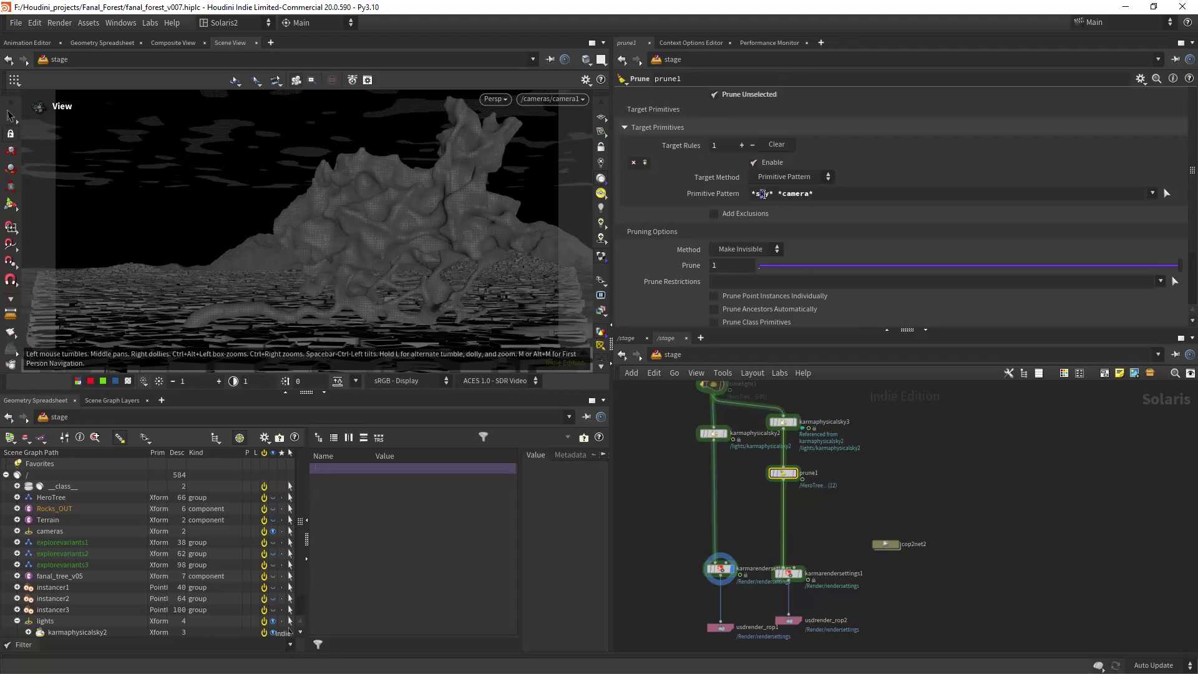
left_click_drag(791, 194, 797, 194)
Display karmarendersettings1 and karmarendersettings in turn, and inspect the two USD render ROPs below them.
middle_click_drag(840, 533, 831, 494)
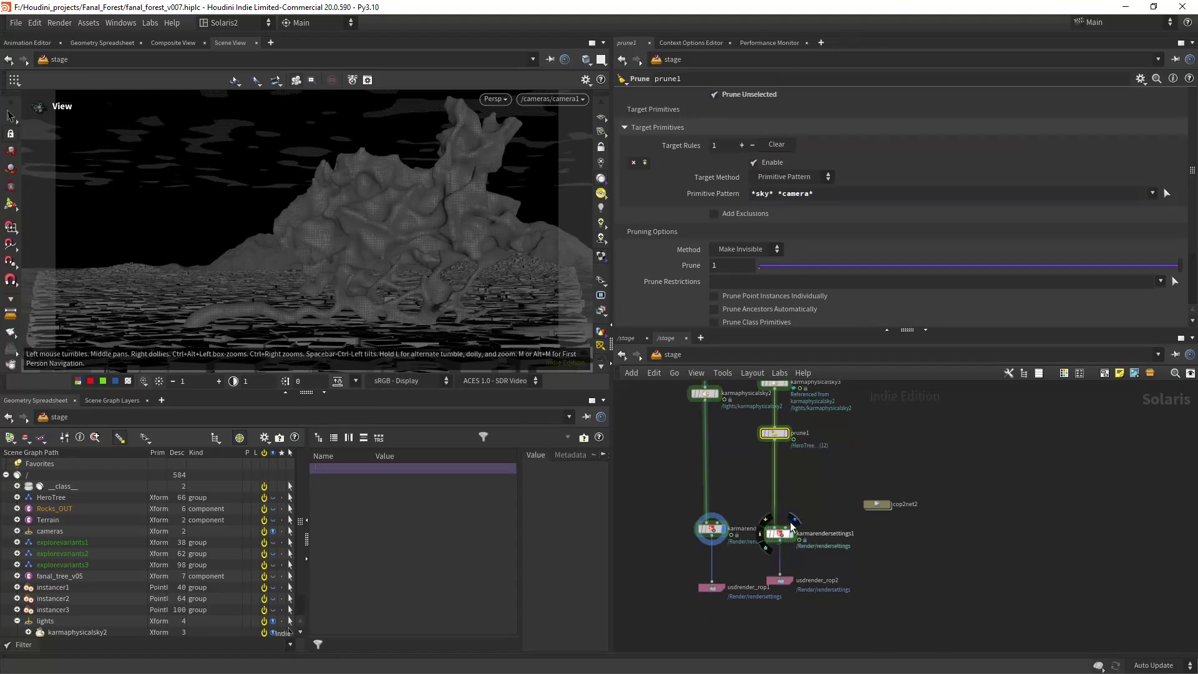
left_click(791, 534)
left_click(783, 538)
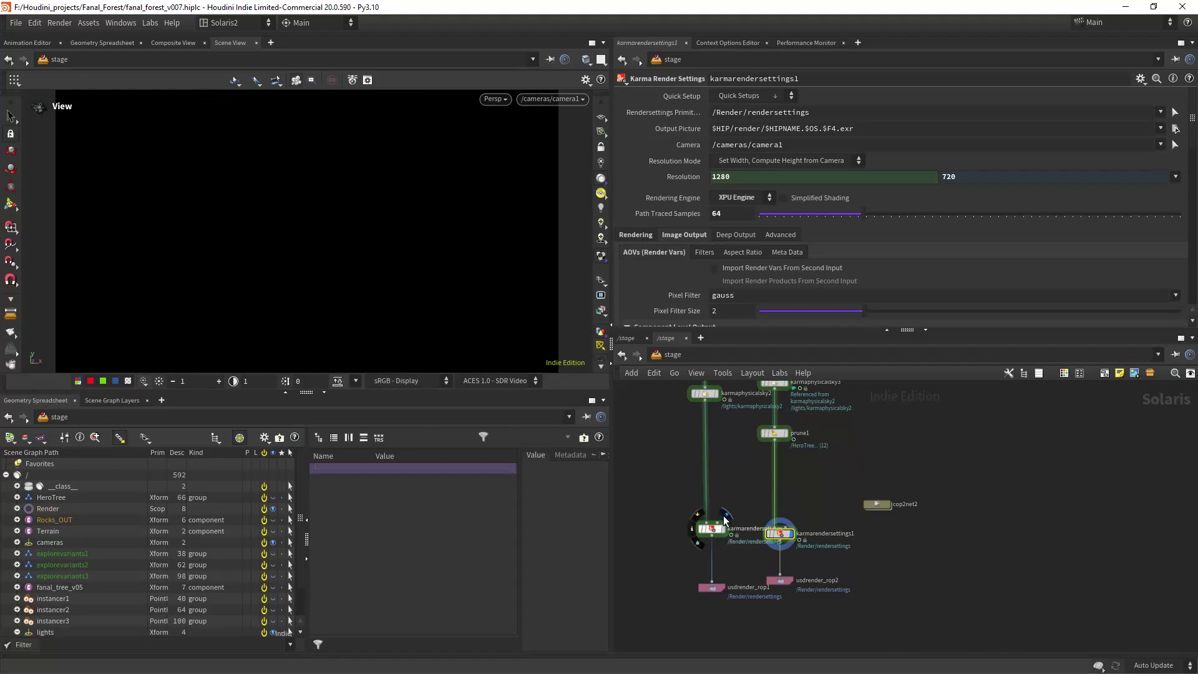
left_click(724, 518)
left_click_drag(695, 567, 683, 561)
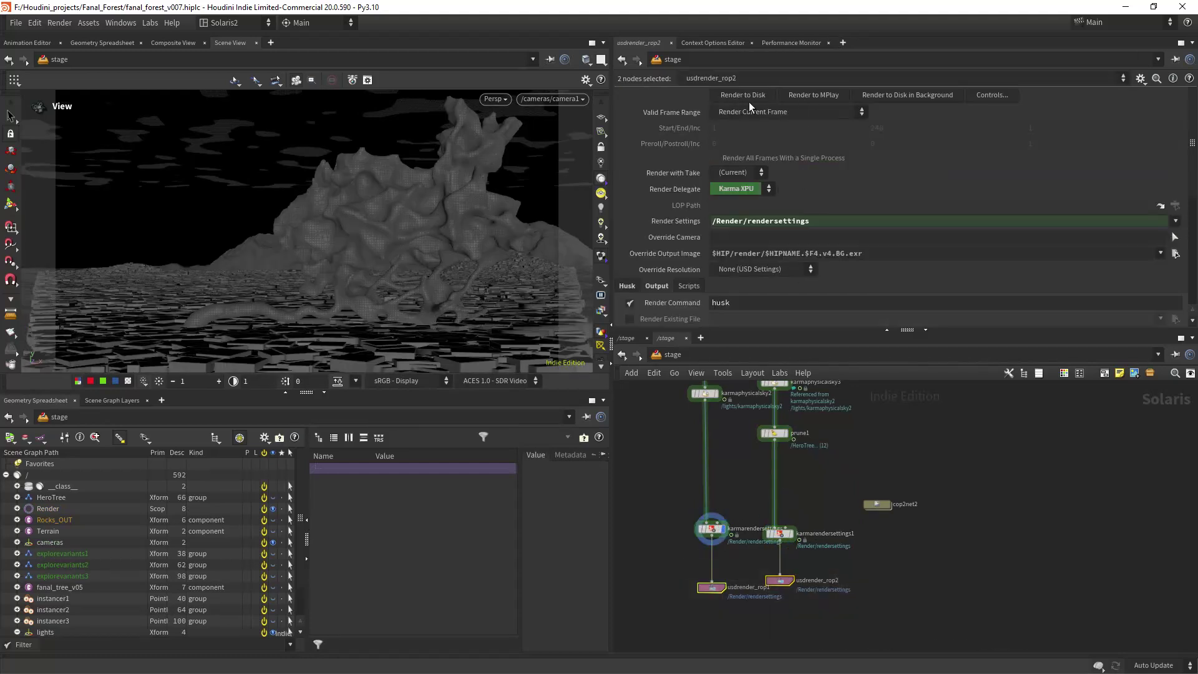
Review the image output settings of karmarendersettings, including the output colorspace and the beauty split per LPE tag.
left_click(710, 529)
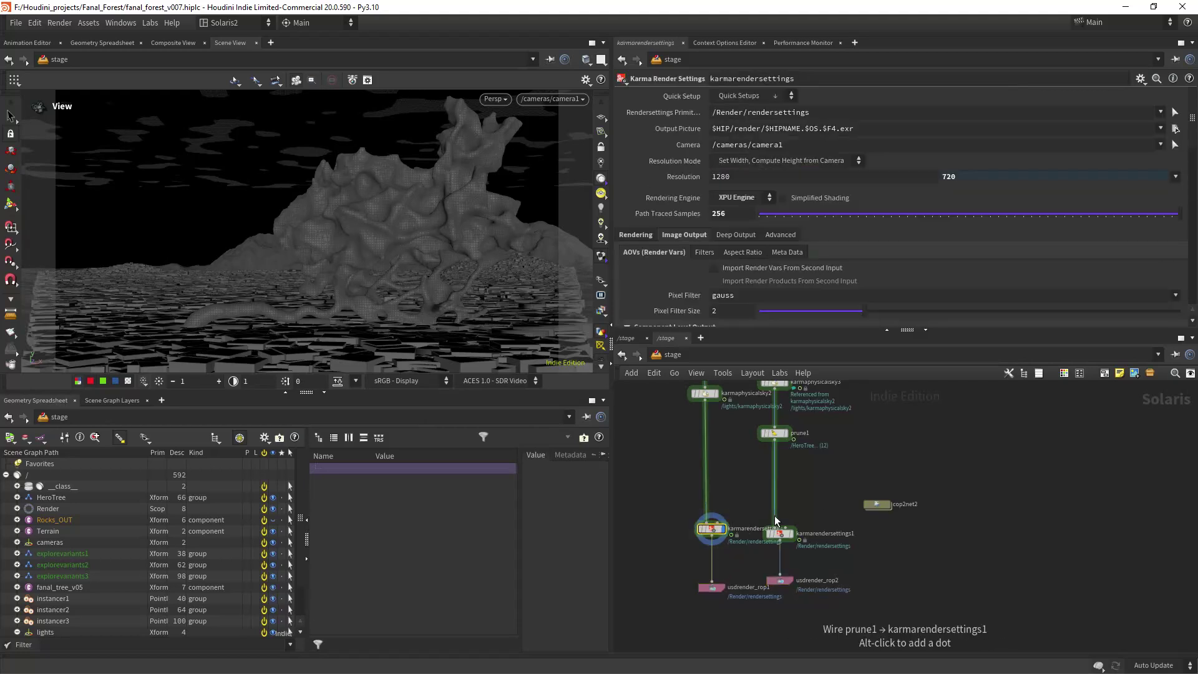
scroll(668, 243, "down", 3)
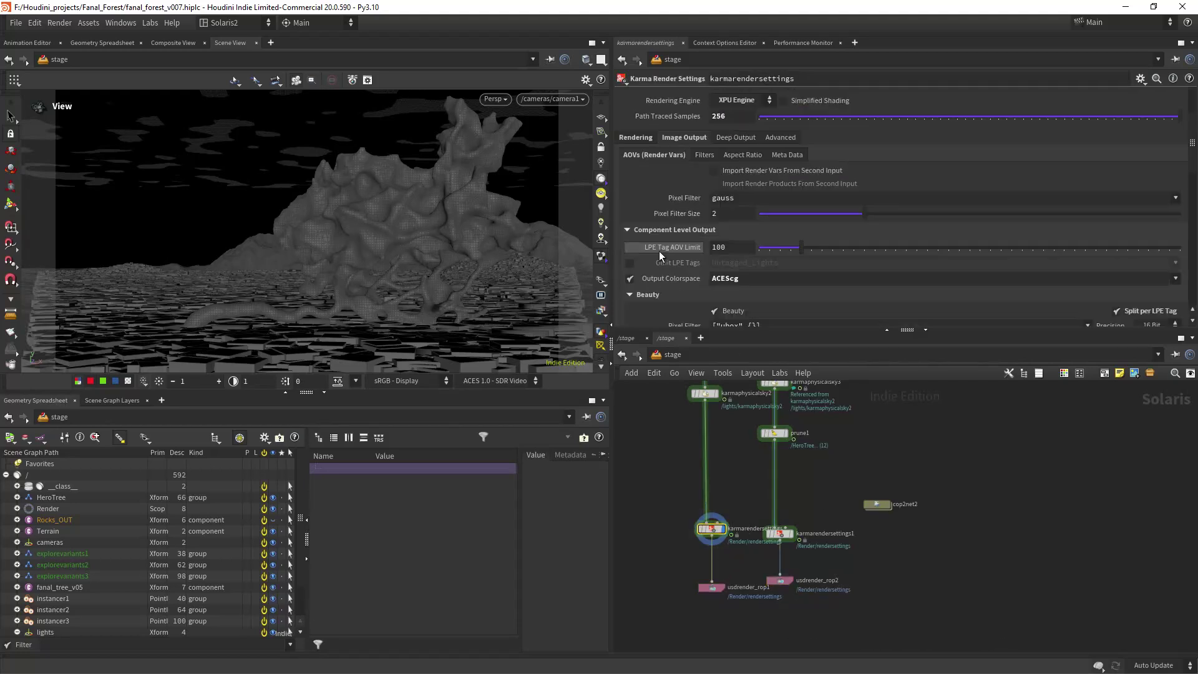
scroll(659, 250, "down", 1)
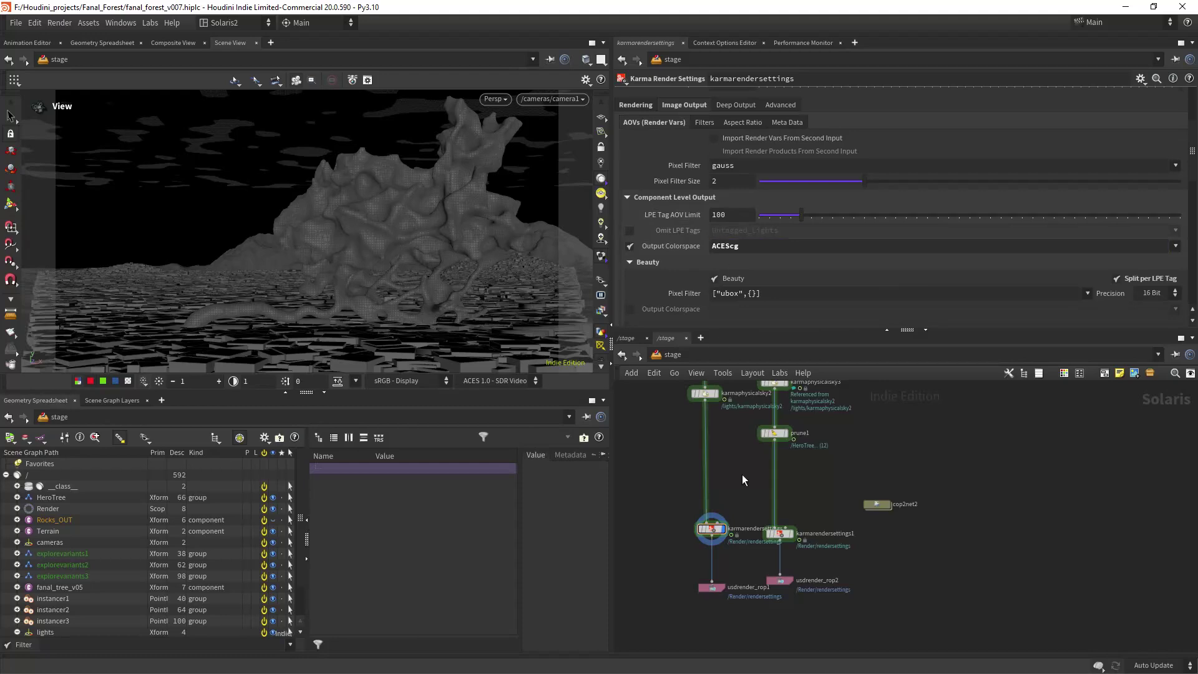
Open the cop2net2 compositing network and show its final image in an enlarged Composite View.
left_click(673, 355)
left_click(960, 499)
double_click(877, 505)
middle_click_drag(880, 510, 893, 541)
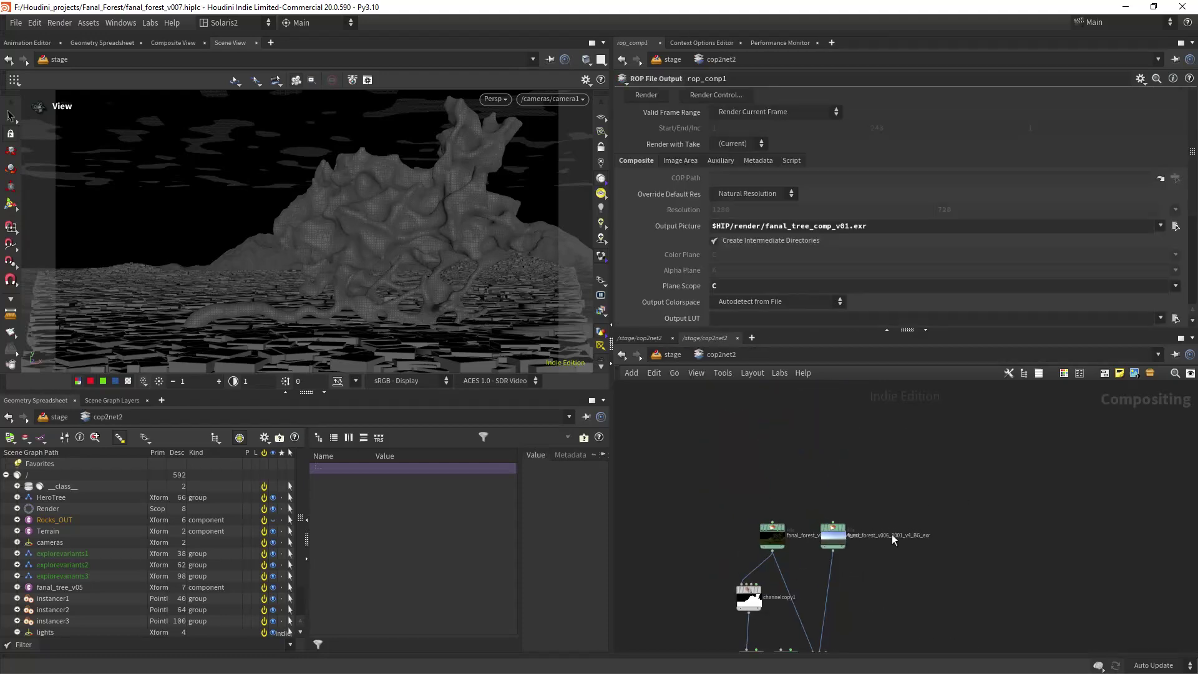
left_click(180, 45)
scroll(377, 254, "up", 2)
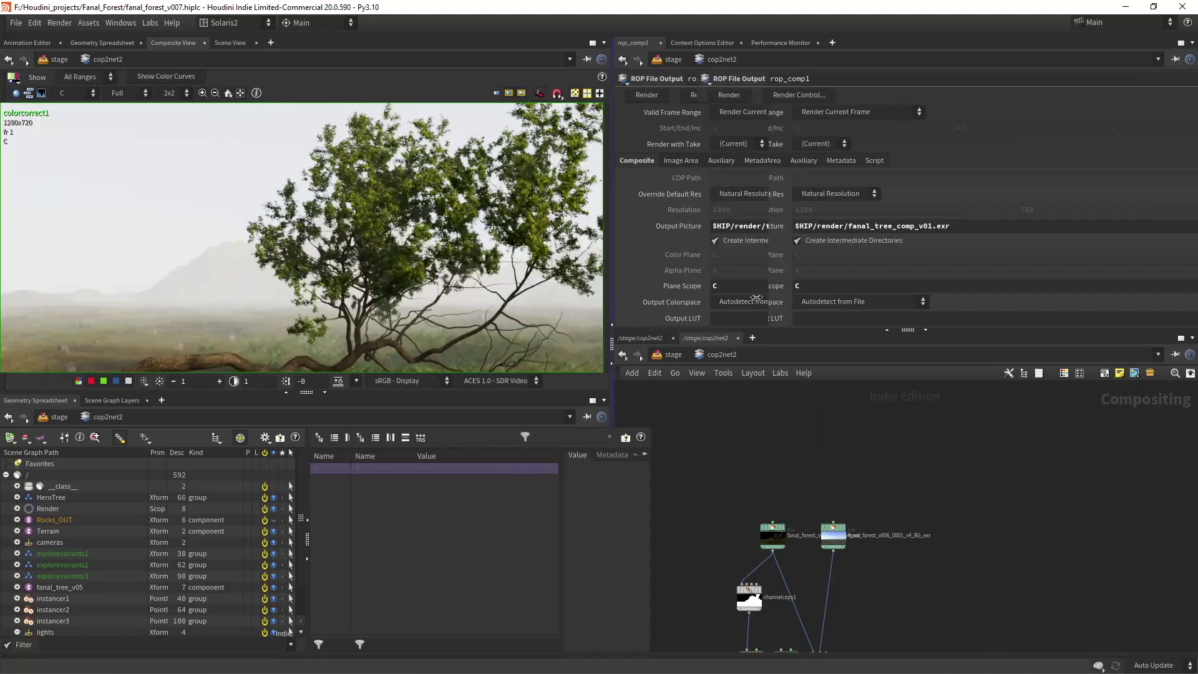
left_click_drag(611, 361, 767, 368)
left_click_drag(674, 392, 665, 523)
middle_click_drag(580, 380, 621, 392)
middle_click_drag(883, 543, 898, 433)
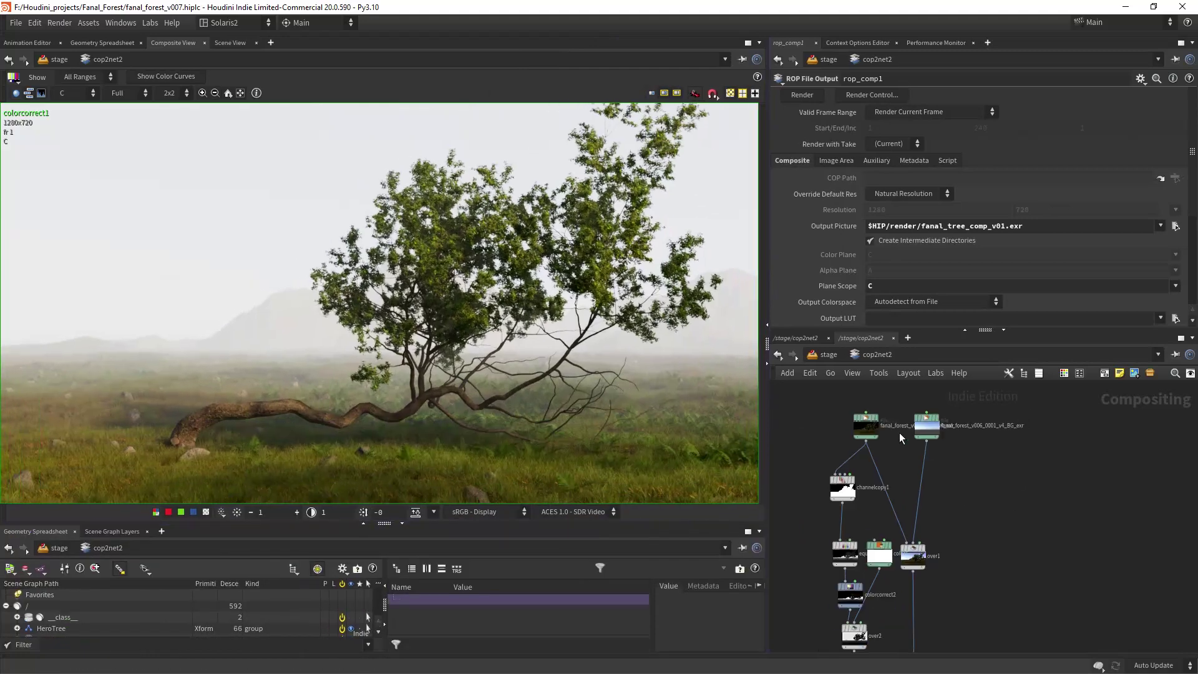
Display the foreground render, the BG sky render and their over1 composite in turn.
left_click(876, 418)
left_click(937, 418)
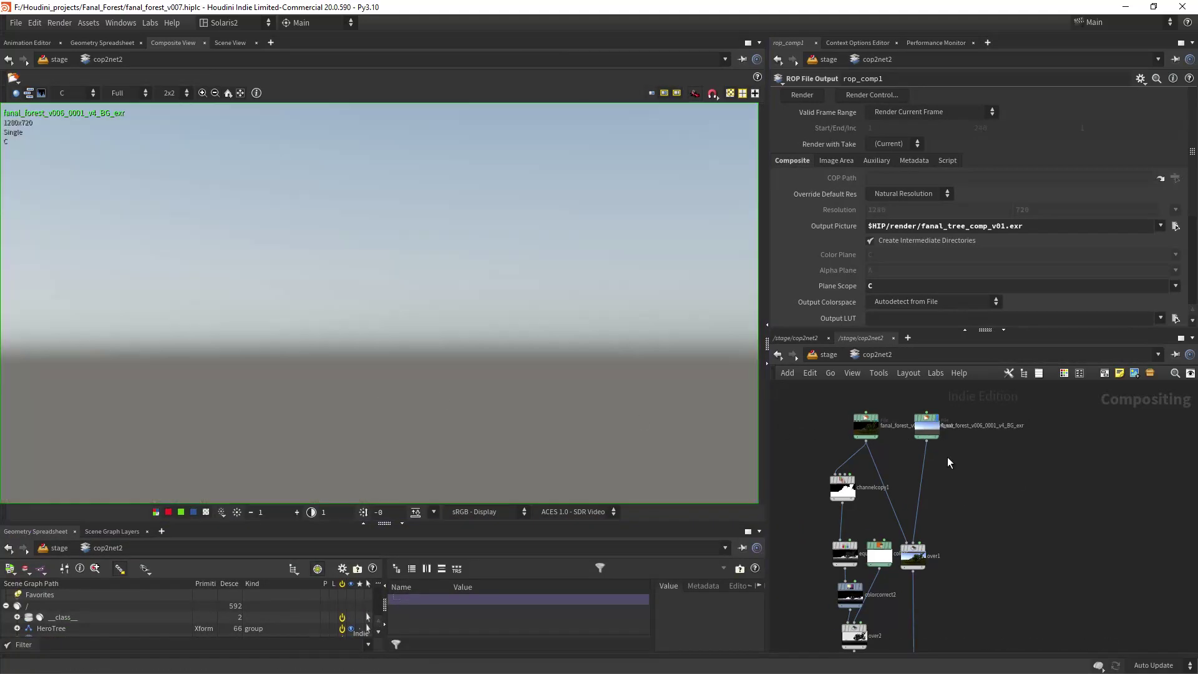
middle_click_drag(879, 553, 870, 493)
left_click(914, 489)
middle_click_drag(947, 455, 984, 512)
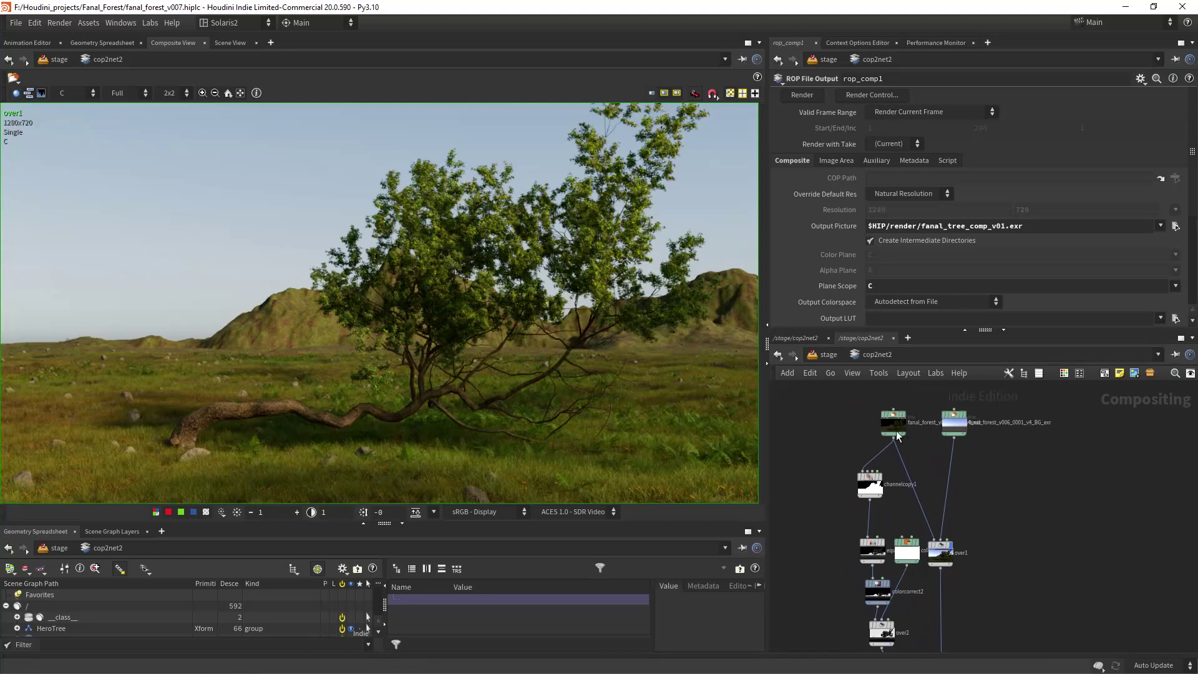
Display channelcopy1's depth image, check it with an adapted viewer exposure, and examine its source channel.
left_click(893, 424)
left_click(880, 477)
left_click(416, 511)
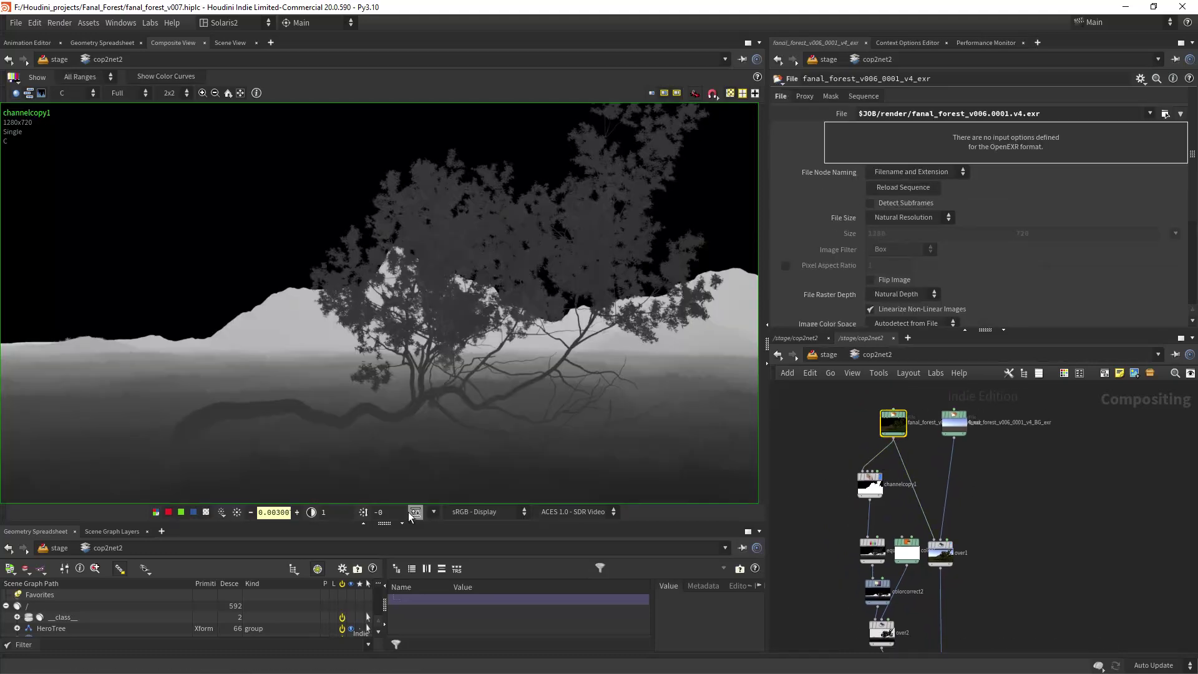
left_click(236, 513)
left_click(871, 485)
scroll(889, 479, "up", 5)
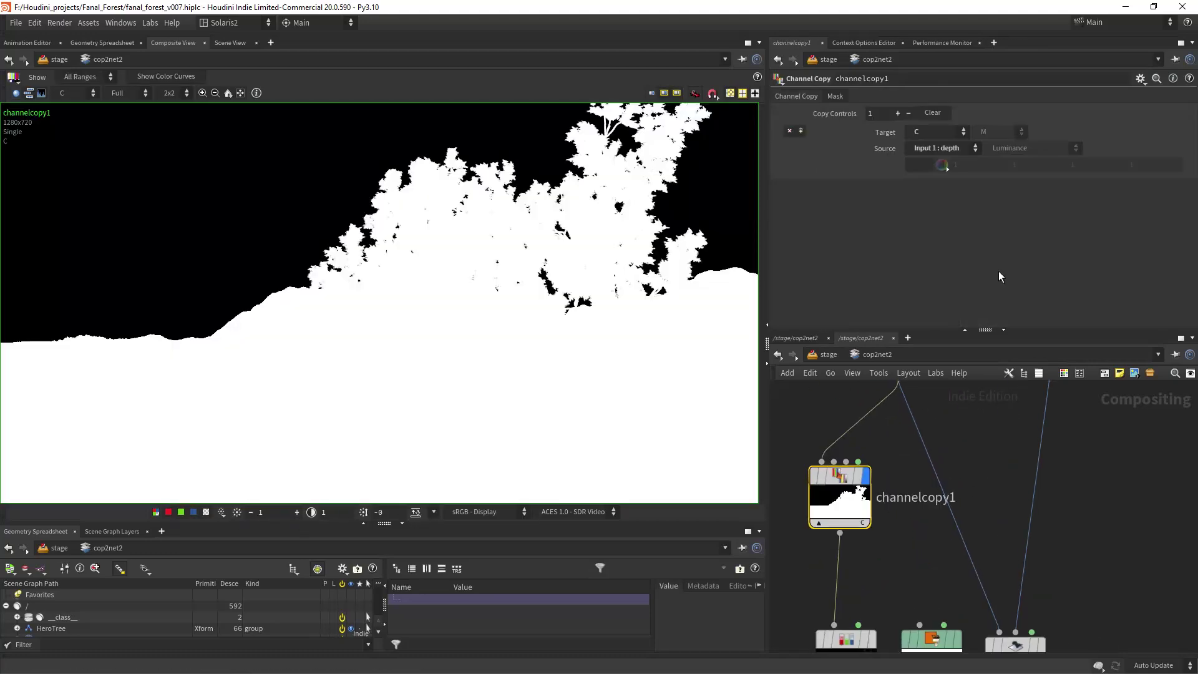
Display equalize1 and colorcorrect2, and review the colour correction's master contrast values.
middle_click_drag(921, 504, 933, 321)
left_click(883, 456)
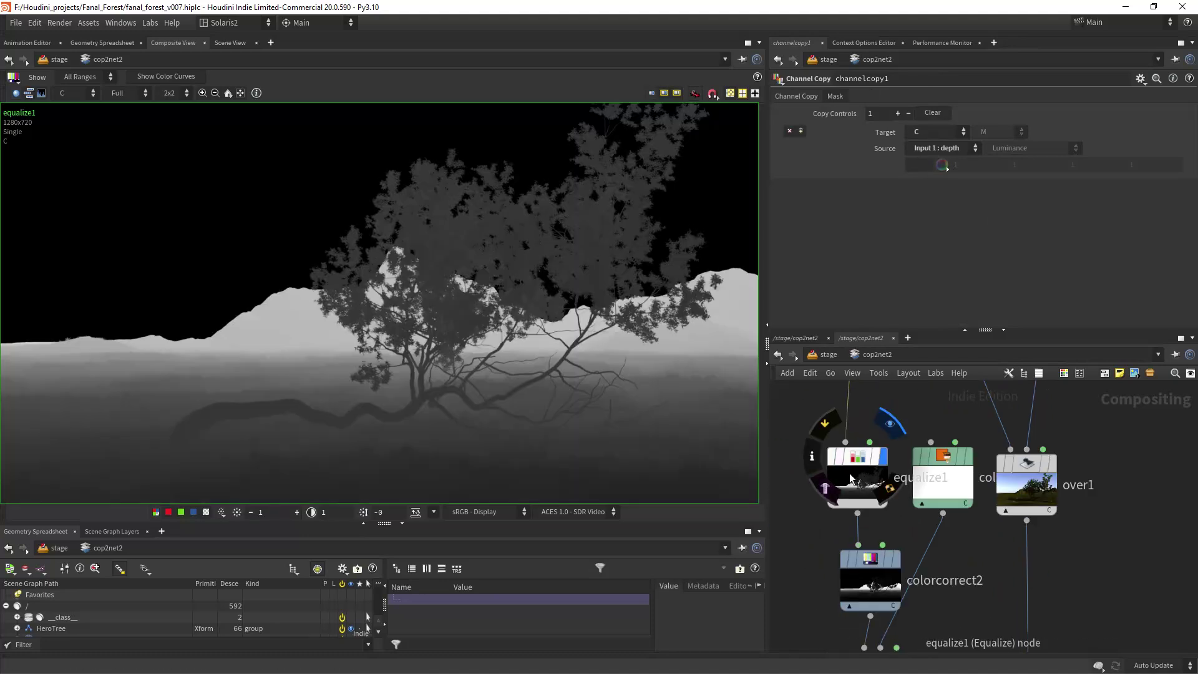
left_click(859, 475)
middle_click_drag(960, 616, 964, 524)
left_click(880, 492)
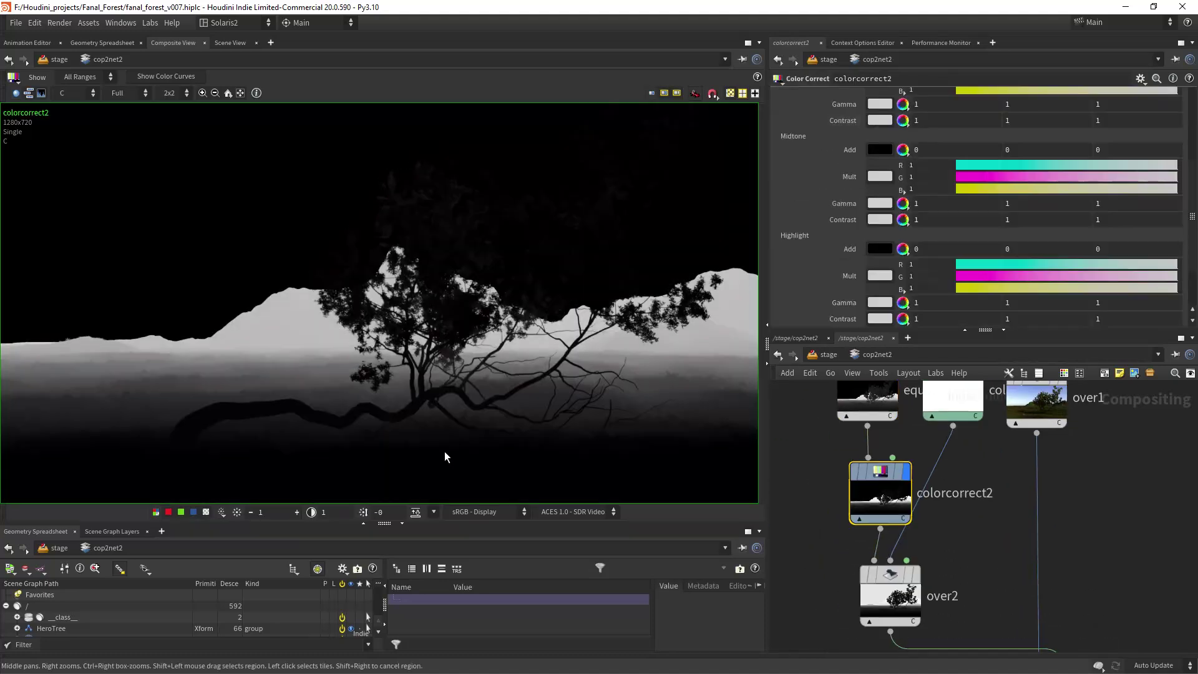
scroll(904, 195, "up", 5)
Display over2 and its color1 input to compare the depth mask with the solid colour, ending on over2.
middle_click_drag(966, 567, 955, 460)
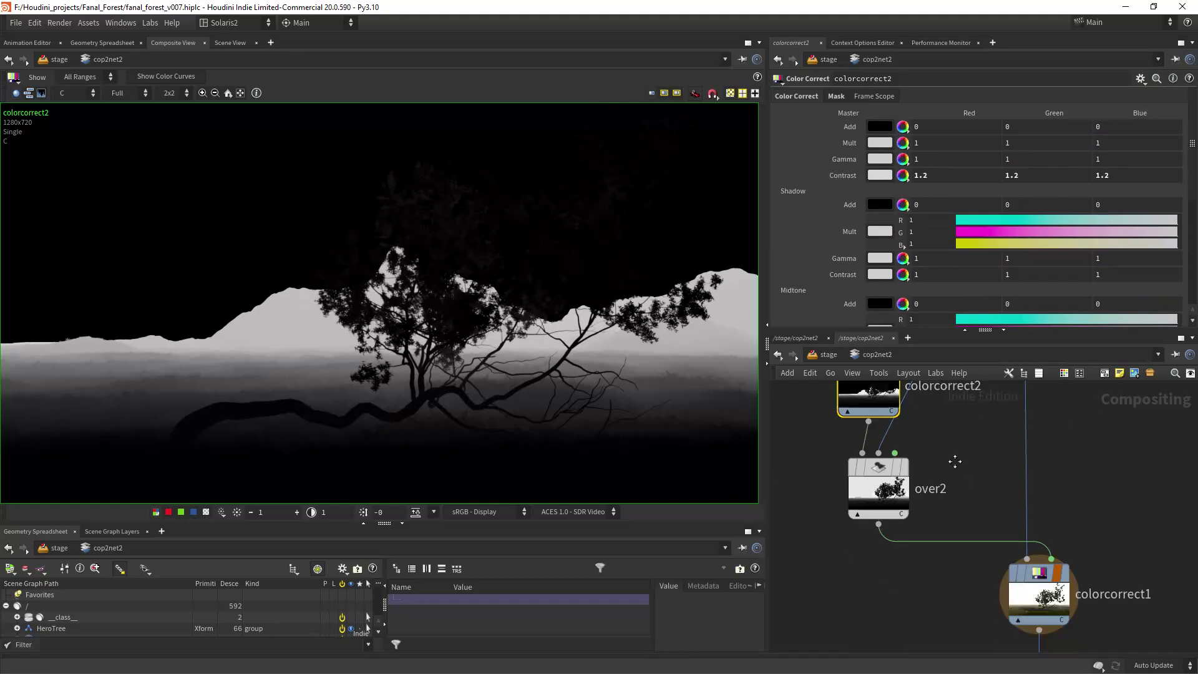
left_click_drag(882, 479, 427, 439)
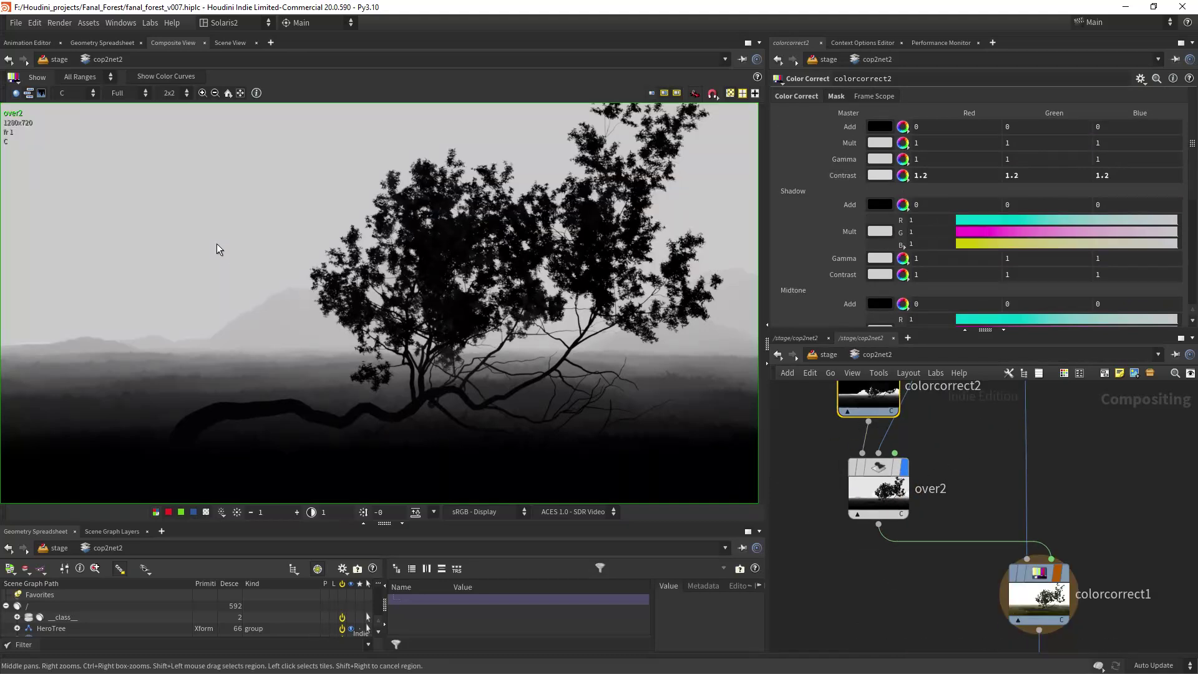
middle_click_drag(994, 429, 901, 587)
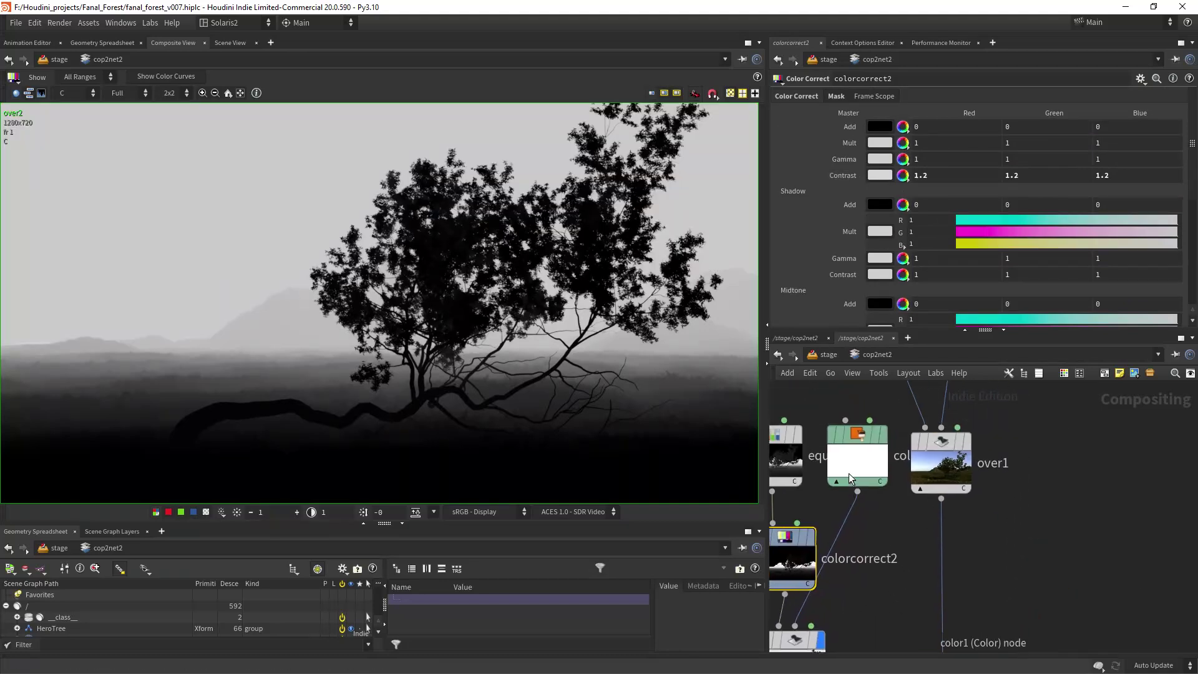
left_click_drag(848, 473, 331, 459)
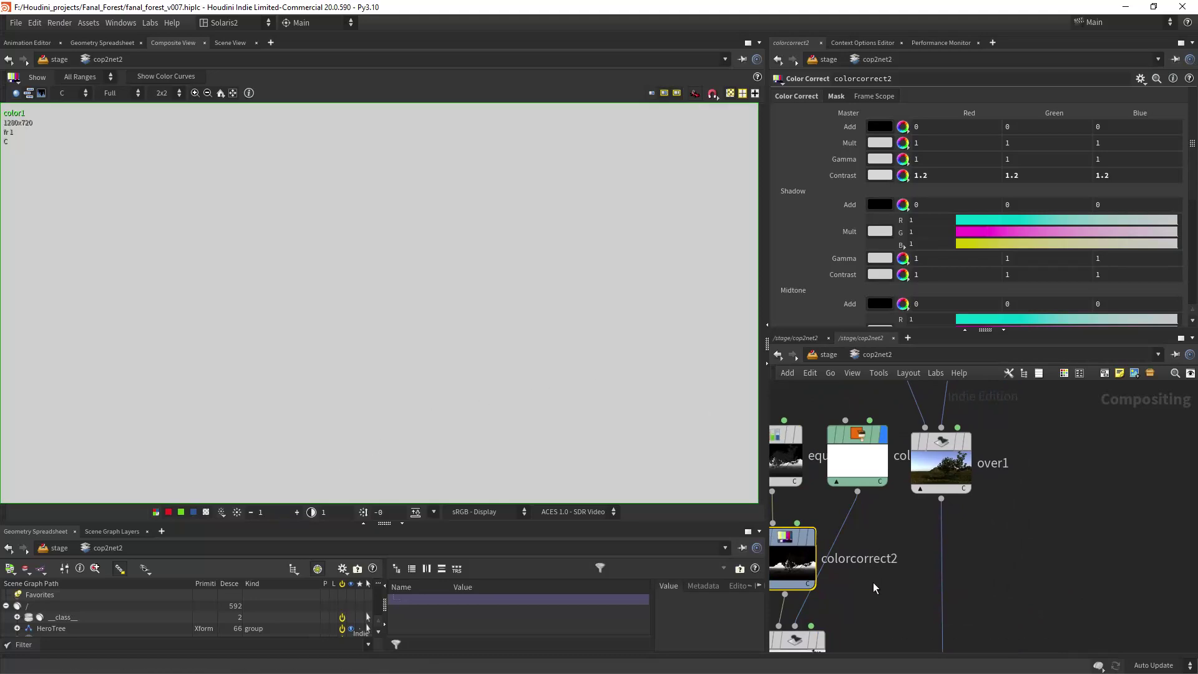
middle_click_drag(873, 582, 952, 398)
key("r")
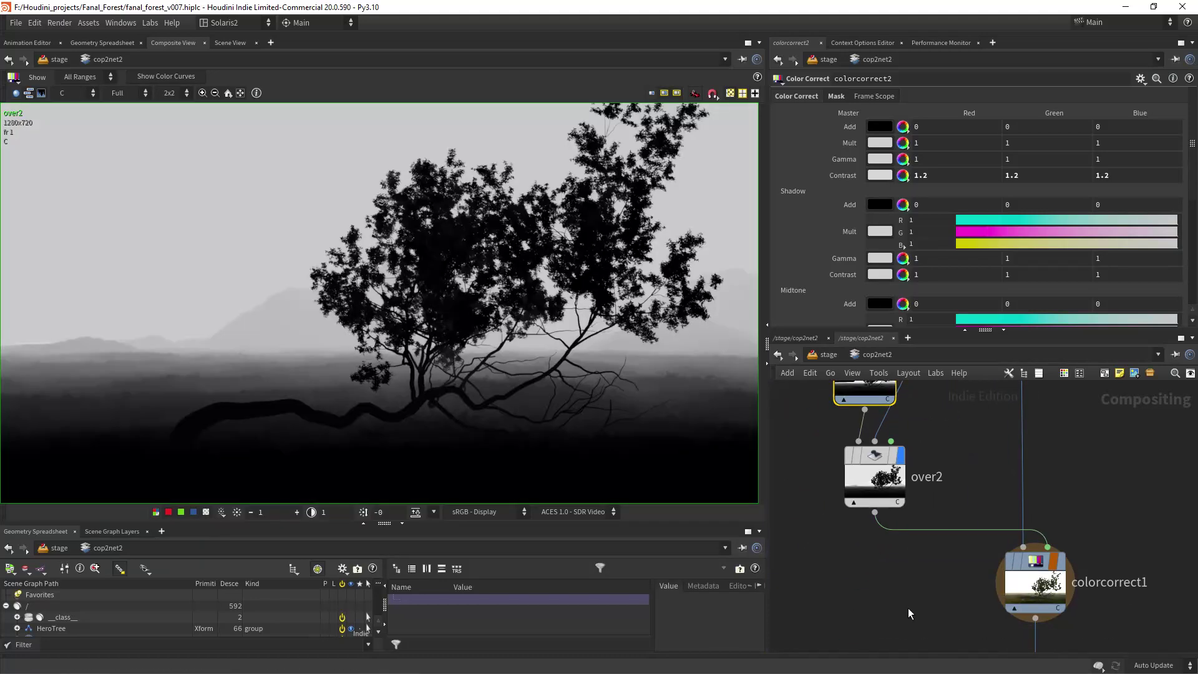
Display the colorcorrect1 result in the composite view and examine its operation mask settings.
middle_click_drag(1033, 587, 969, 524)
key("r")
left_click(969, 524)
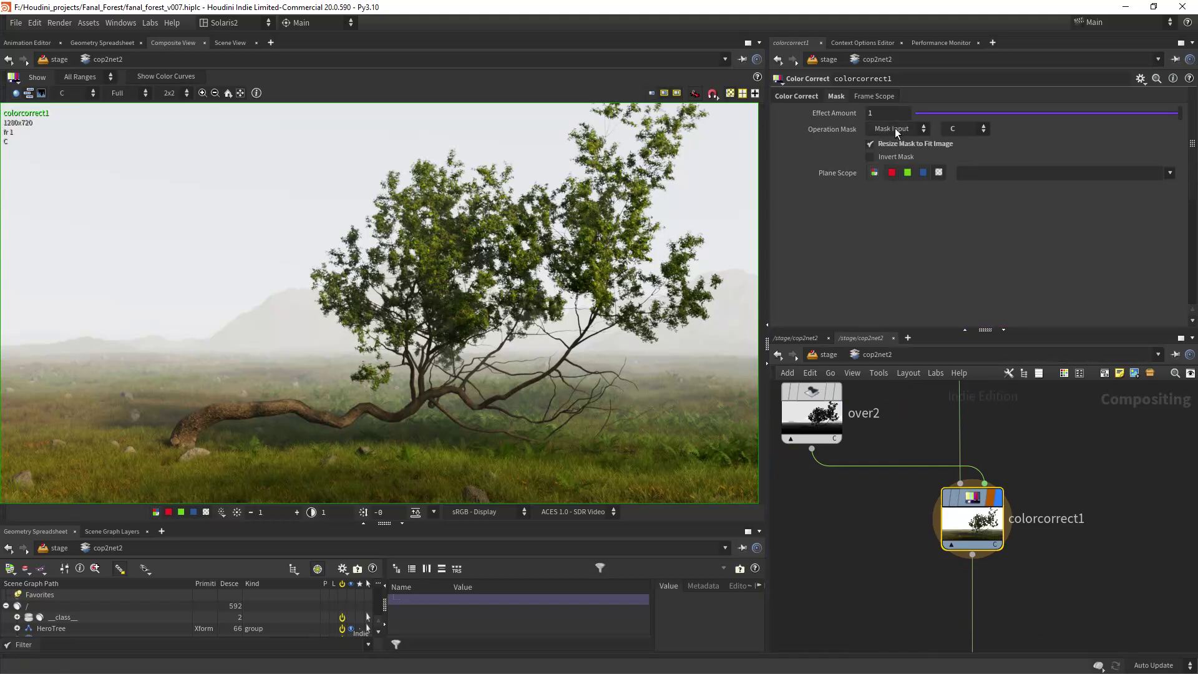
Review the master Add values of colorcorrect1 and the master contrast values of colorcorrect2 that shape the fog.
left_click(807, 97)
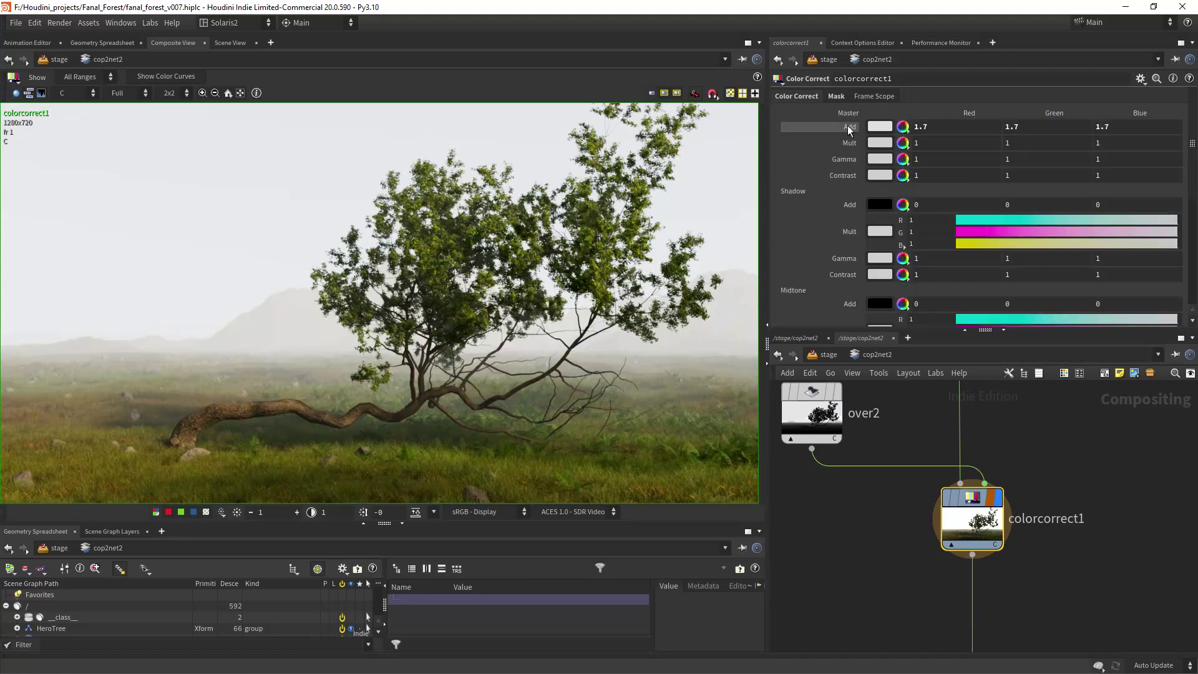
middle_click_drag(847, 125, 851, 145)
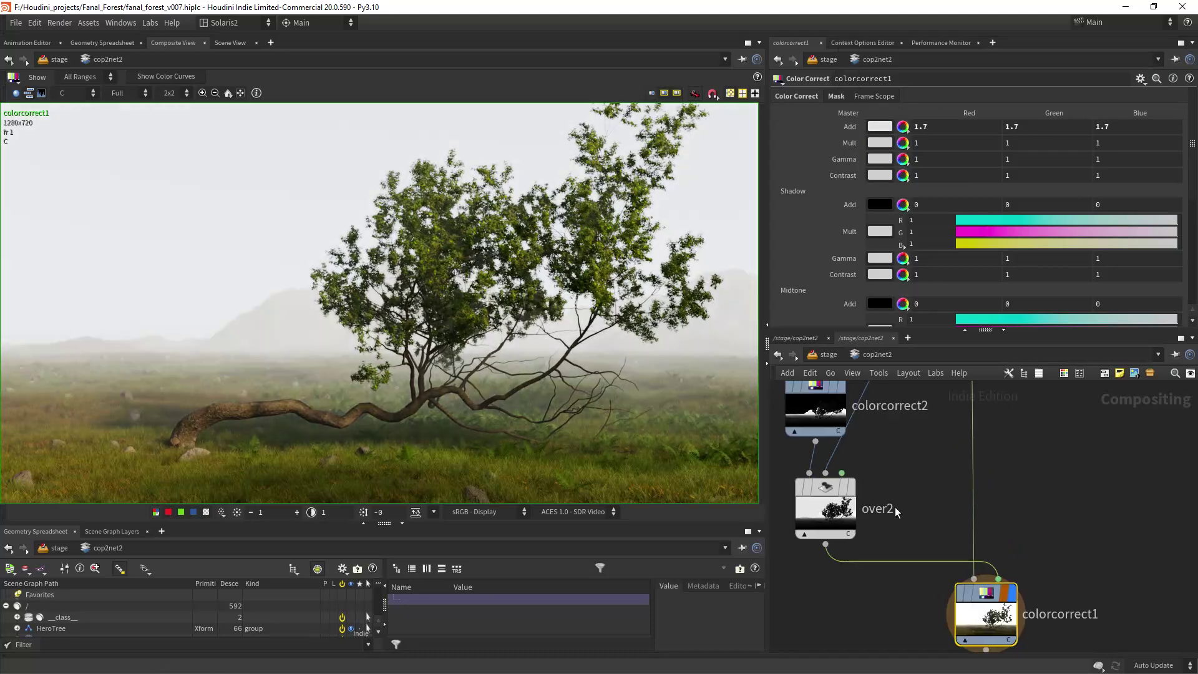
middle_click_drag(895, 507, 943, 601)
middle_click_drag(850, 175, 855, 181)
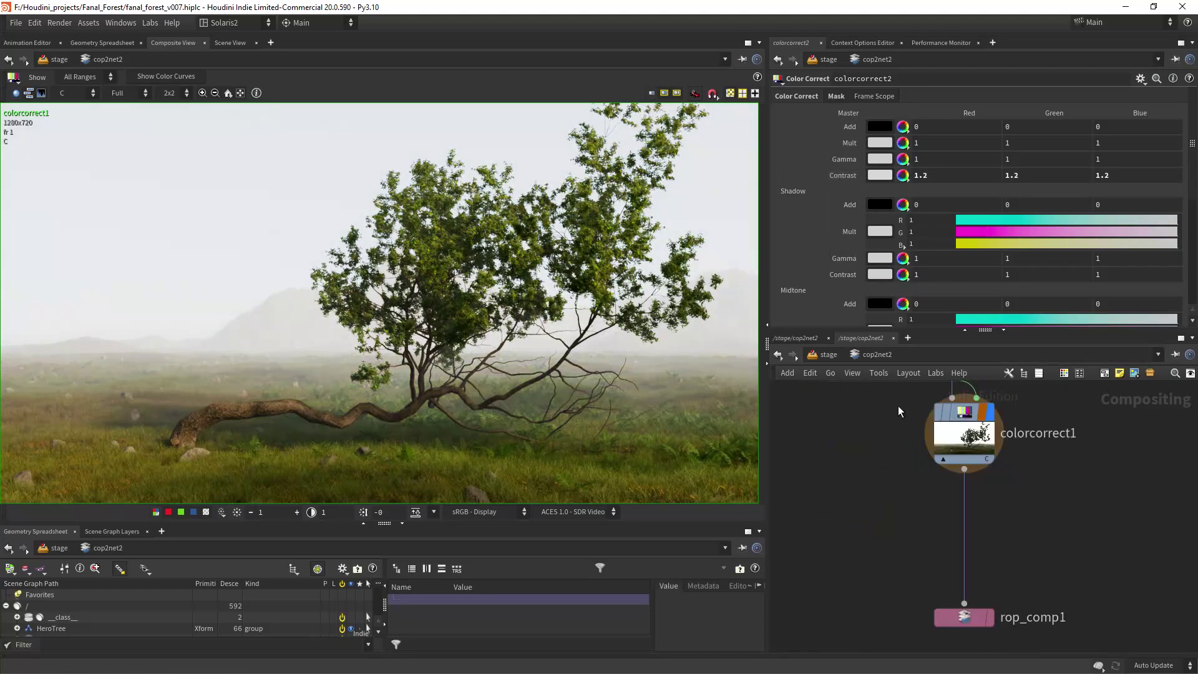
Select rop_comp1 to review its output picture settings, and look back over the colorcorrect1 and over2 nodes feeding it.
middle_click_drag(903, 523, 890, 464)
left_click_drag(866, 490, 1136, 608)
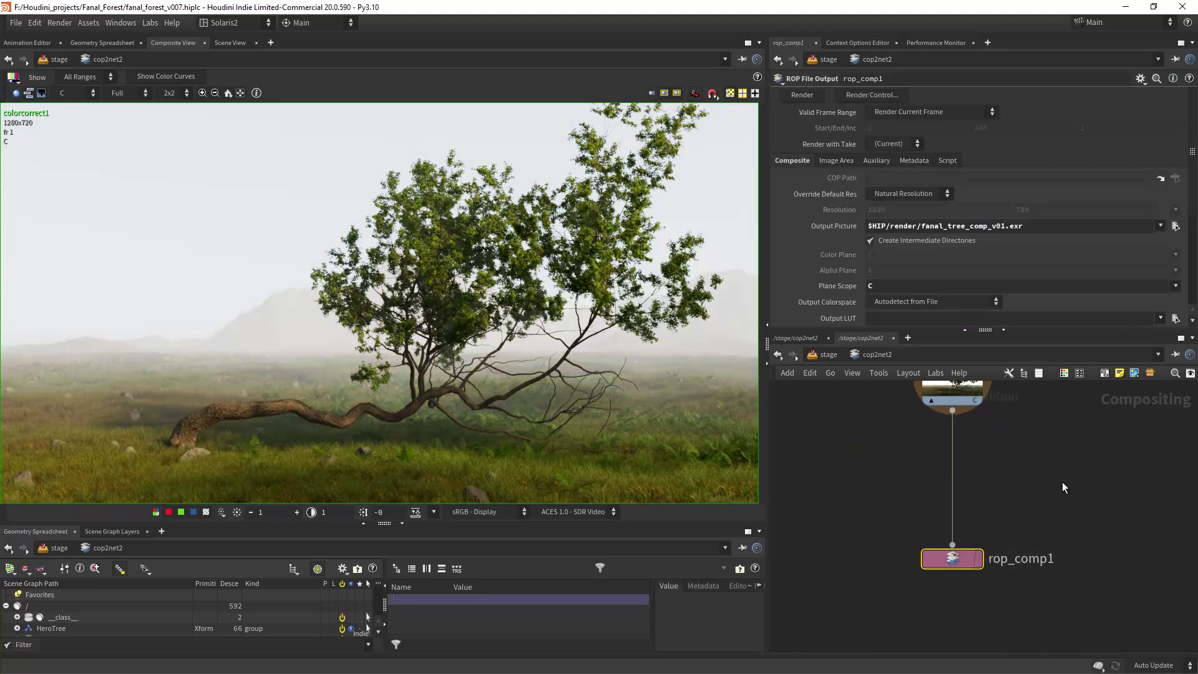
middle_click_drag(1035, 444, 1025, 549)
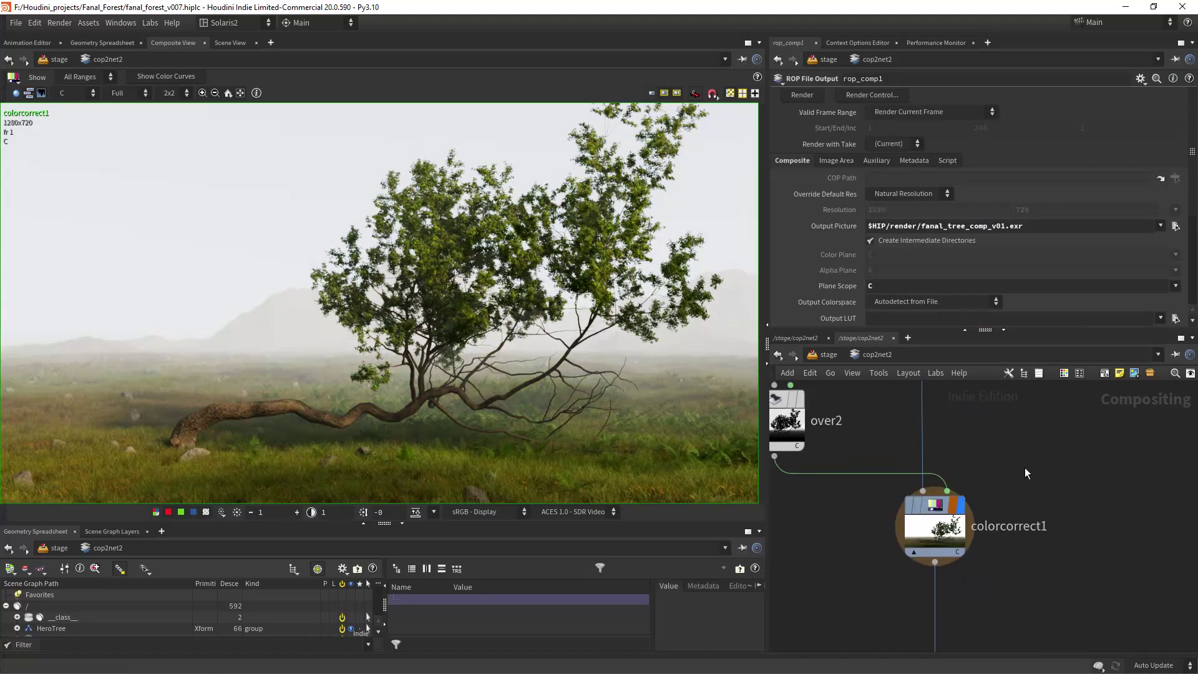
middle_click_drag(1025, 469, 1030, 494)
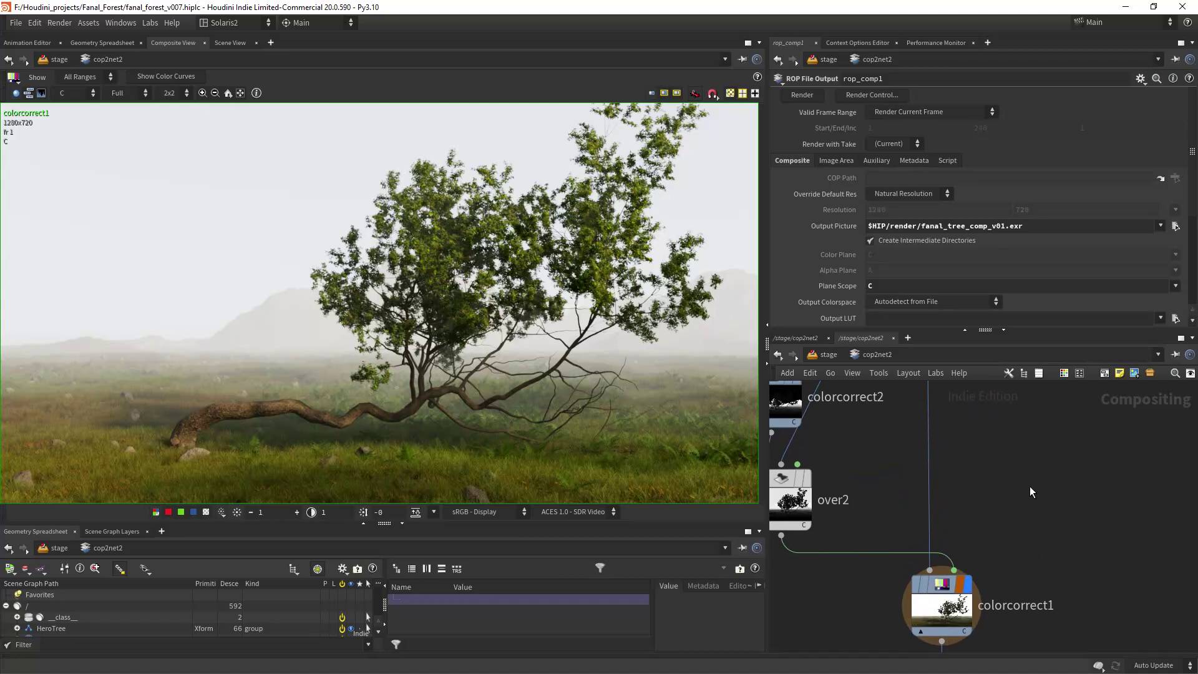